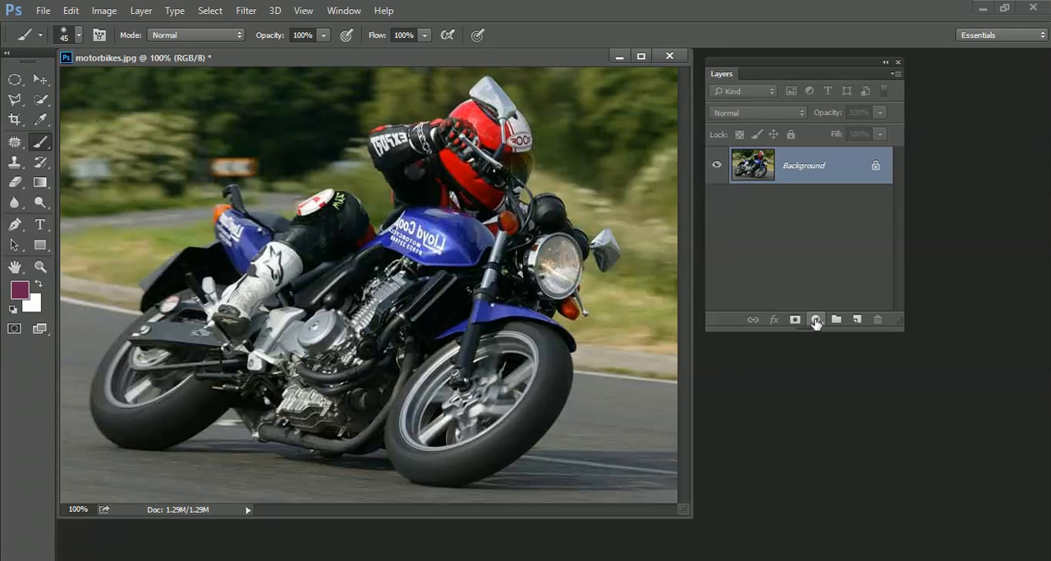
Step: Add a layer mask to the motorbike photo's Background layer
{"action": "left_click", "coordinate": [815, 321]}
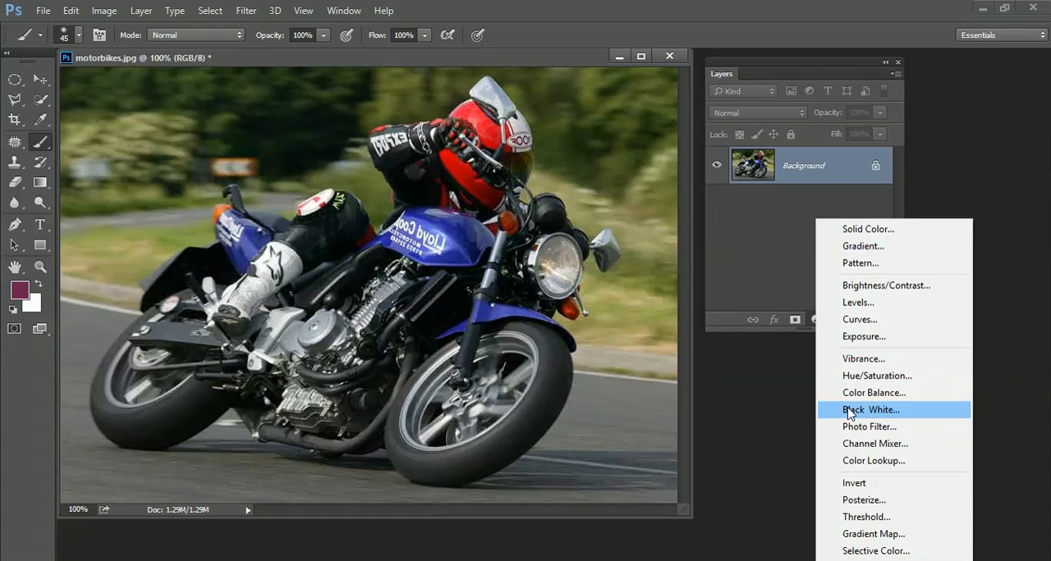
{"action": "left_click", "coordinate": [786, 346]}
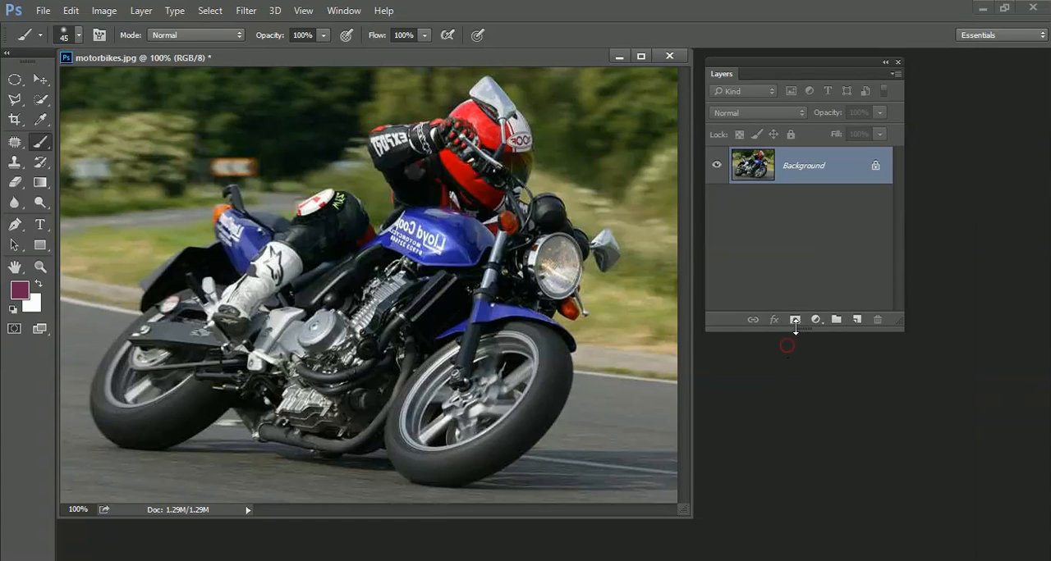
{"action": "left_click", "coordinate": [794, 320]}
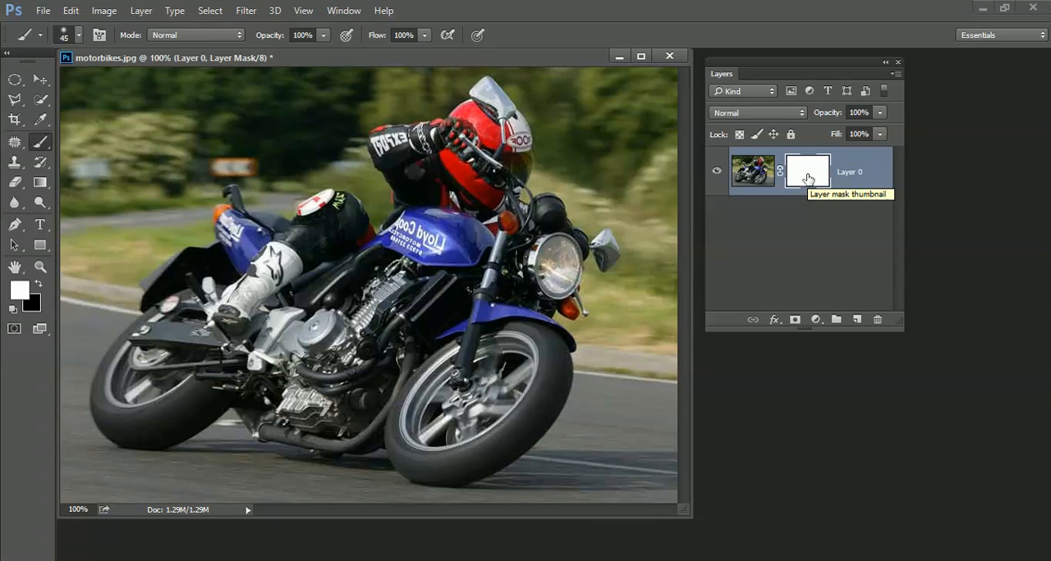
Step: Set the foreground colour to black and choose the Brush tool with a brush size of 70
{"action": "left_click", "coordinate": [40, 282]}
{"action": "right_click", "coordinate": [38, 145]}
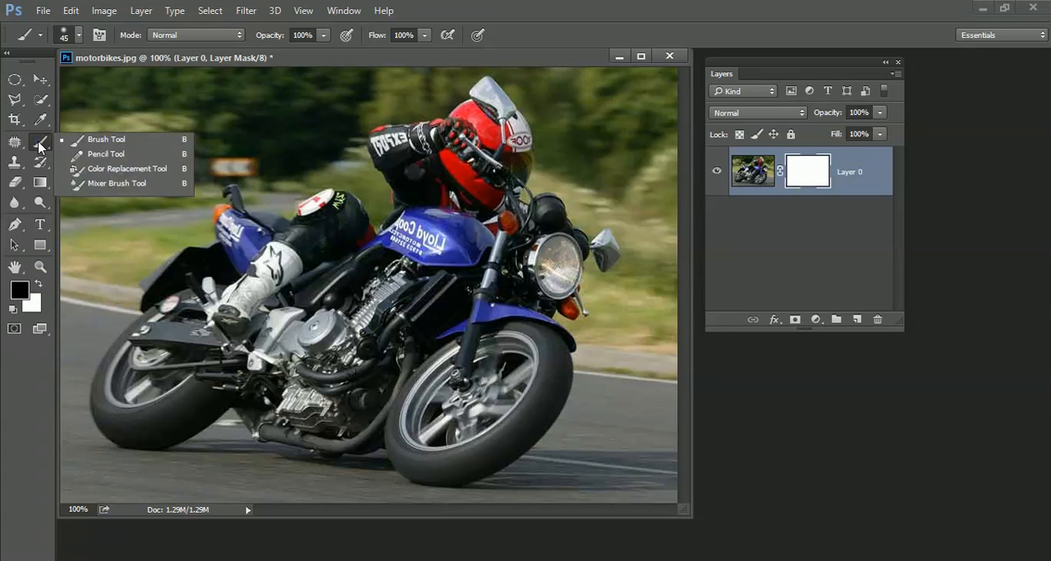
{"action": "left_click", "coordinate": [101, 137]}
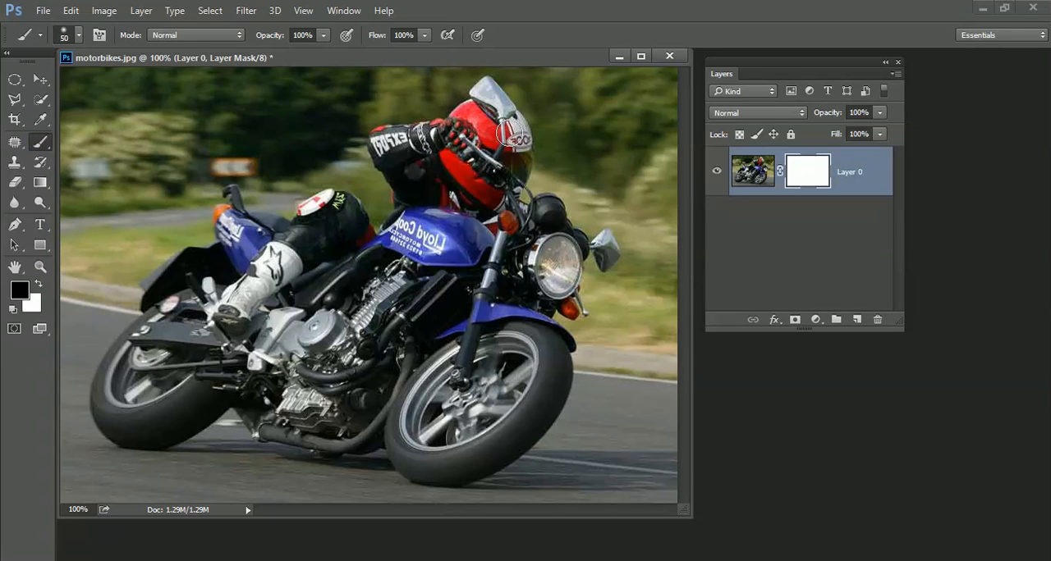
{"action": "key", "text": "bracketright"}
{"action": "key", "text": "bracketright"}
Step: Try painting black directly on the photo, not its mask, over the rider's head and arms, and undo the stroke
{"action": "left_click", "coordinate": [753, 174]}
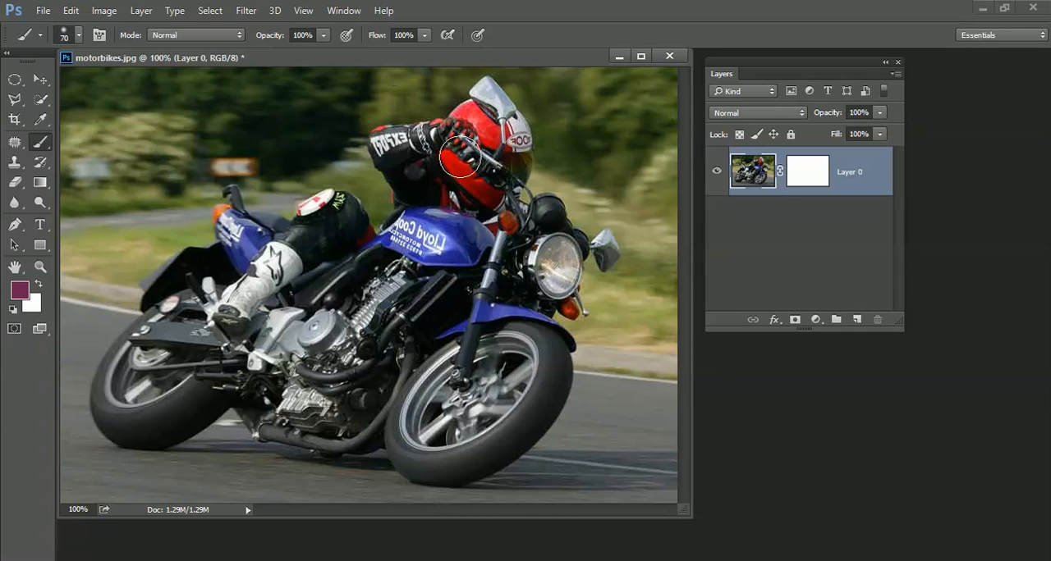
{"action": "left_click", "coordinate": [13, 311]}
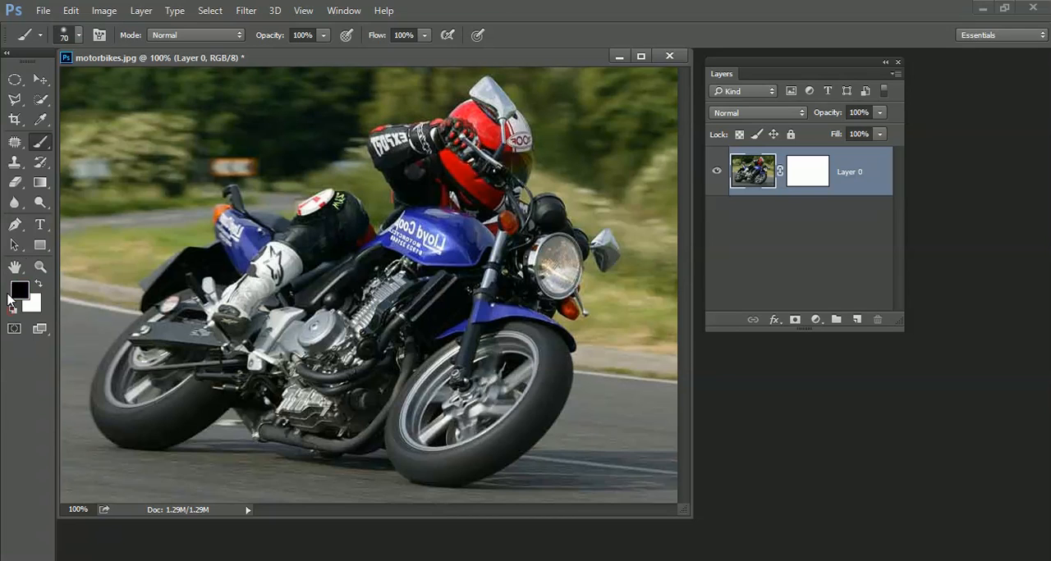
{"action": "mouse_move", "coordinate": [444, 151]}
{"action": "left_mouse_down"}
{"action": "mouse_move", "coordinate": [514, 138]}
{"action": "mouse_move", "coordinate": [542, 174]}
{"action": "mouse_move", "coordinate": [478, 161]}
{"action": "mouse_move", "coordinate": [453, 191]}
{"action": "mouse_move", "coordinate": [535, 176]}
{"action": "mouse_move", "coordinate": [534, 162]}
{"action": "mouse_move", "coordinate": [503, 148]}
{"action": "mouse_move", "coordinate": [544, 216]}
{"action": "mouse_move", "coordinate": [583, 204]}
{"action": "left_mouse_up"}
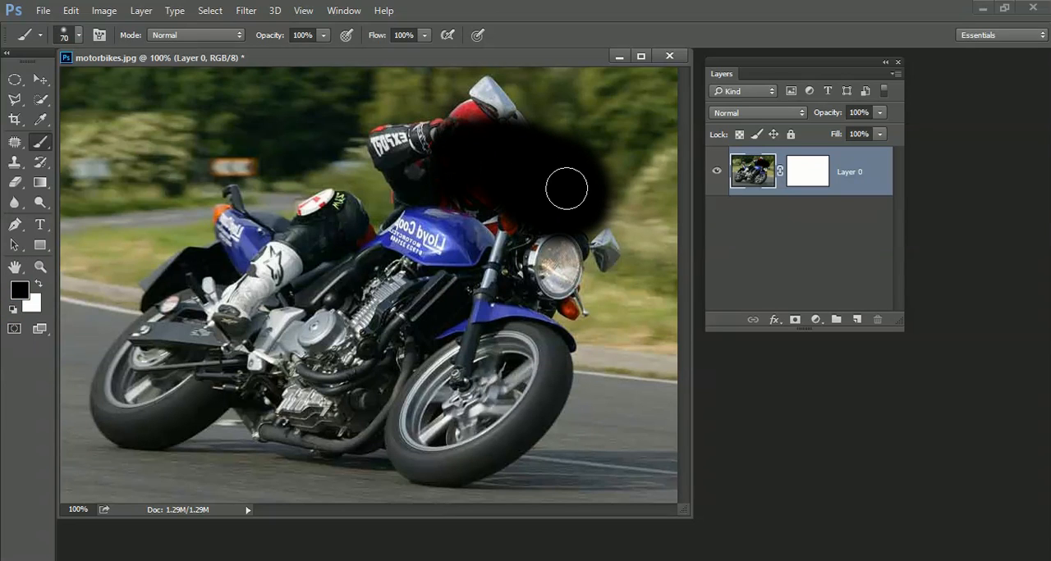
{"action": "key", "text": "ctrl+z"}
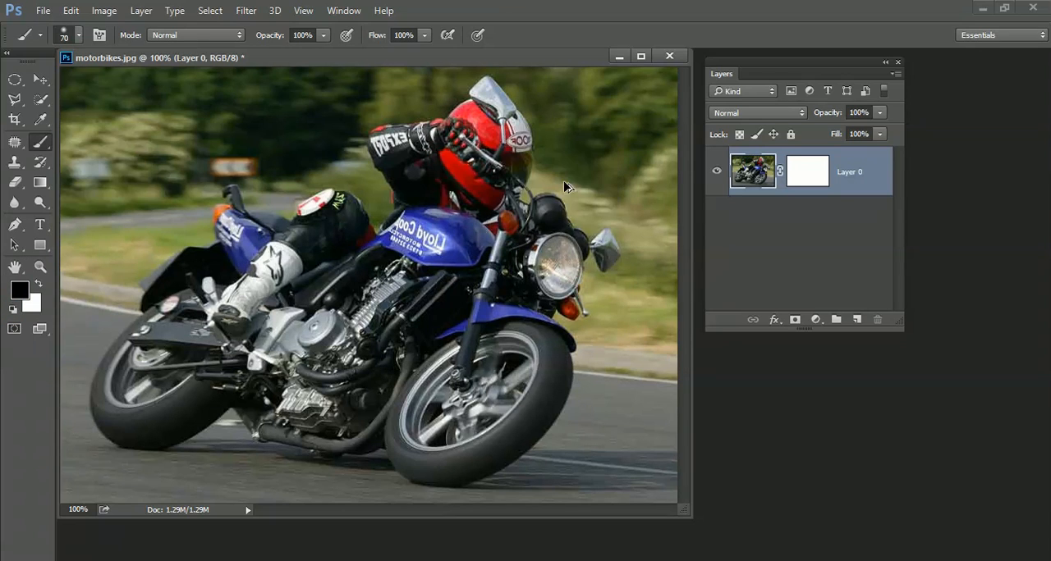
Step: Paint black on the layer mask to hide the rider's head and arms and part of the rear wheel
{"action": "left_click", "coordinate": [819, 171]}
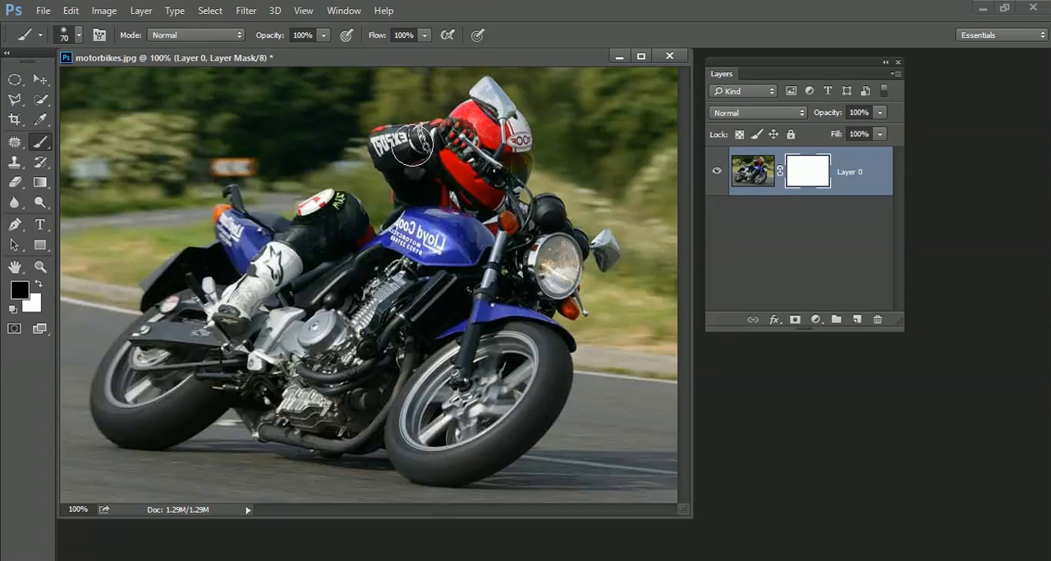
{"action": "mouse_move", "coordinate": [406, 152]}
{"action": "left_mouse_down"}
{"action": "mouse_move", "coordinate": [503, 133]}
{"action": "mouse_move", "coordinate": [535, 168]}
{"action": "mouse_move", "coordinate": [442, 142]}
{"action": "mouse_move", "coordinate": [420, 164]}
{"action": "mouse_move", "coordinate": [502, 143]}
{"action": "mouse_move", "coordinate": [547, 179]}
{"action": "mouse_move", "coordinate": [554, 167]}
{"action": "mouse_move", "coordinate": [472, 165]}
{"action": "mouse_move", "coordinate": [492, 188]}
{"action": "mouse_move", "coordinate": [561, 201]}
{"action": "left_mouse_up"}
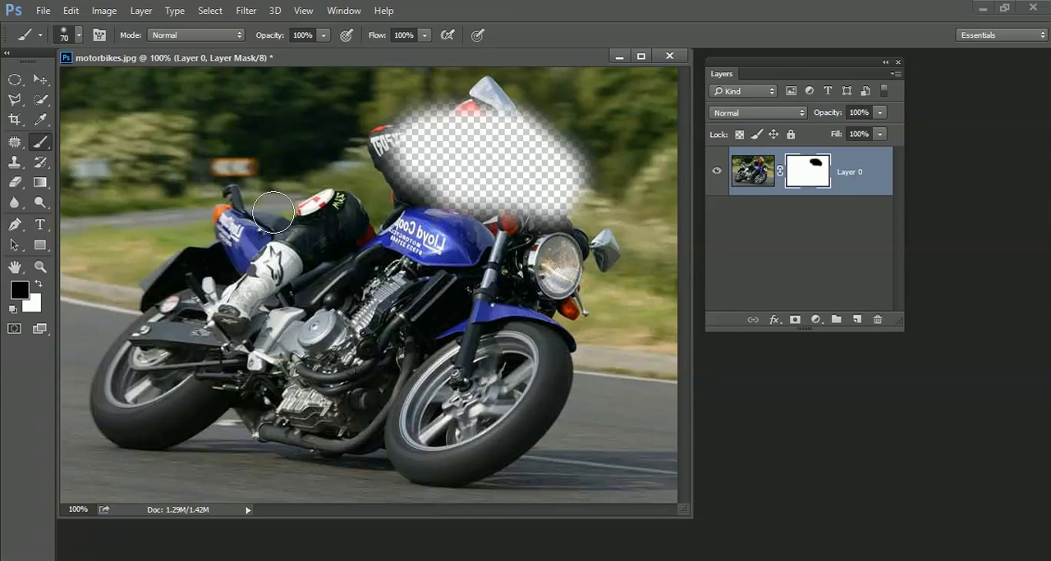
{"action": "mouse_move", "coordinate": [98, 370]}
{"action": "left_mouse_down"}
{"action": "mouse_move", "coordinate": [220, 431]}
{"action": "mouse_move", "coordinate": [164, 423]}
{"action": "mouse_move", "coordinate": [144, 356]}
{"action": "mouse_move", "coordinate": [177, 349]}
{"action": "left_mouse_up"}
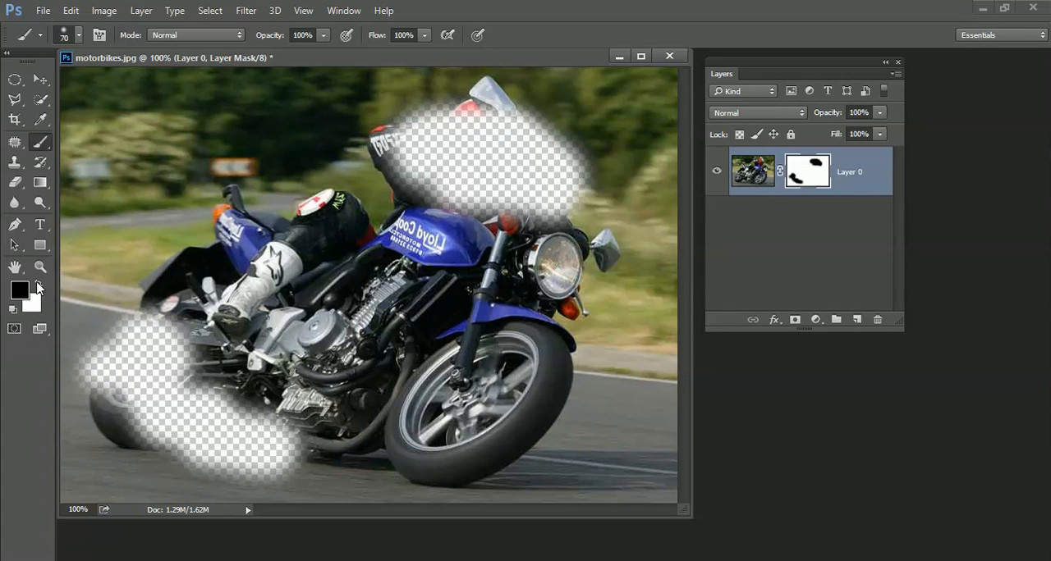
Step: Switch the foreground colour to white and paint on the mask to restore the hidden rider and rear wheel areas
{"action": "left_click", "coordinate": [39, 284]}
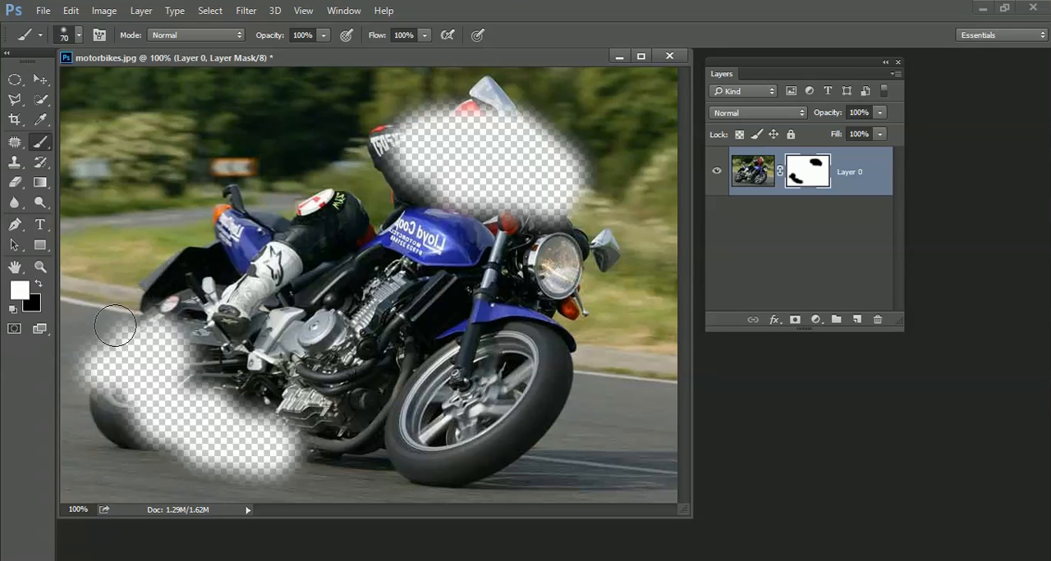
{"action": "mouse_move", "coordinate": [112, 312]}
{"action": "left_mouse_down"}
{"action": "mouse_move", "coordinate": [70, 381]}
{"action": "mouse_move", "coordinate": [199, 303]}
{"action": "mouse_move", "coordinate": [125, 367]}
{"action": "mouse_move", "coordinate": [110, 398]}
{"action": "mouse_move", "coordinate": [209, 333]}
{"action": "mouse_move", "coordinate": [152, 395]}
{"action": "left_mouse_up"}
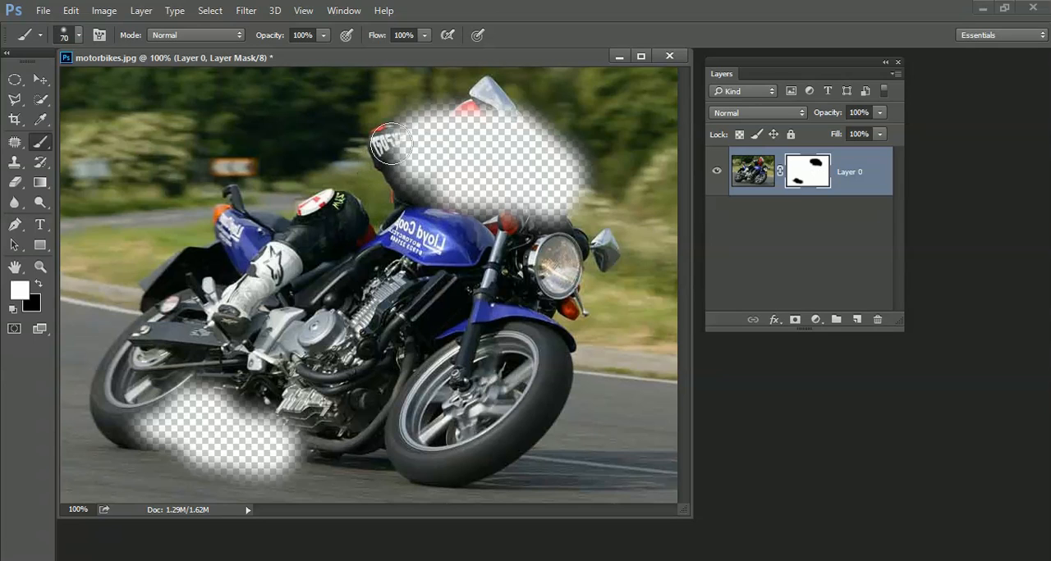
{"action": "mouse_move", "coordinate": [394, 152]}
{"action": "left_mouse_down"}
{"action": "mouse_move", "coordinate": [483, 109]}
{"action": "mouse_move", "coordinate": [503, 114]}
{"action": "mouse_move", "coordinate": [462, 180]}
{"action": "mouse_move", "coordinate": [520, 230]}
{"action": "mouse_move", "coordinate": [553, 212]}
{"action": "mouse_move", "coordinate": [531, 244]}
{"action": "mouse_move", "coordinate": [584, 204]}
{"action": "left_mouse_up"}
{"action": "mouse_move", "coordinate": [443, 231]}
{"action": "left_mouse_down"}
{"action": "mouse_move", "coordinate": [402, 184]}
{"action": "mouse_move", "coordinate": [429, 187]}
{"action": "mouse_move", "coordinate": [415, 143]}
{"action": "left_mouse_up"}
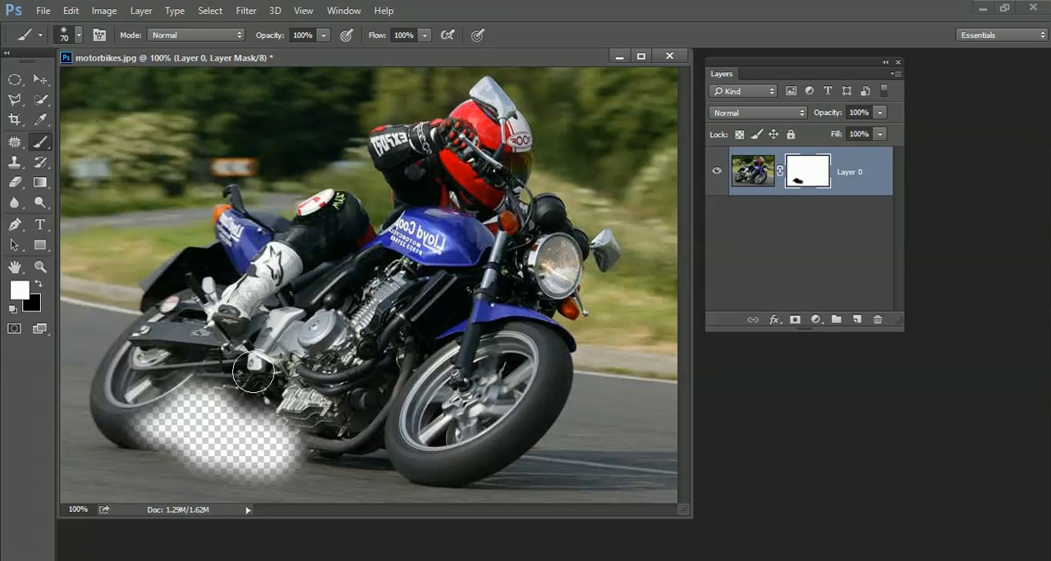
{"action": "mouse_move", "coordinate": [145, 416]}
{"action": "left_mouse_down"}
{"action": "mouse_move", "coordinate": [237, 398]}
{"action": "mouse_move", "coordinate": [202, 405]}
{"action": "mouse_move", "coordinate": [197, 386]}
{"action": "mouse_move", "coordinate": [155, 442]}
{"action": "mouse_move", "coordinate": [213, 444]}
{"action": "mouse_move", "coordinate": [320, 407]}
{"action": "mouse_move", "coordinate": [306, 440]}
{"action": "mouse_move", "coordinate": [169, 414]}
{"action": "mouse_move", "coordinate": [192, 462]}
{"action": "mouse_move", "coordinate": [284, 462]}
{"action": "left_mouse_up"}
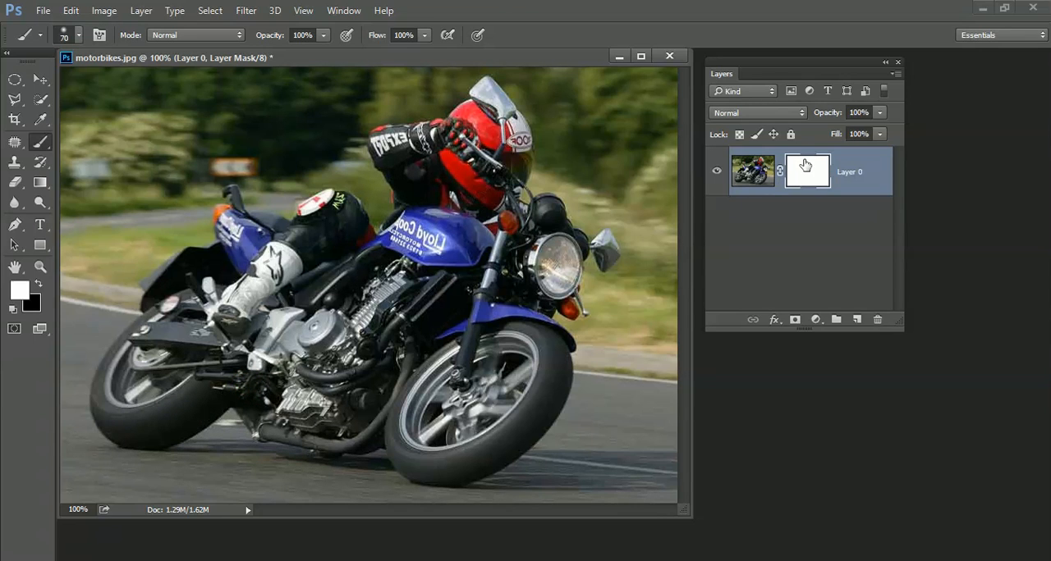
Step: Apply a white-to-black linear gradient on the layer mask, fading the photo out from the headlight toward the rear of the bike
{"action": "left_click", "coordinate": [41, 182]}
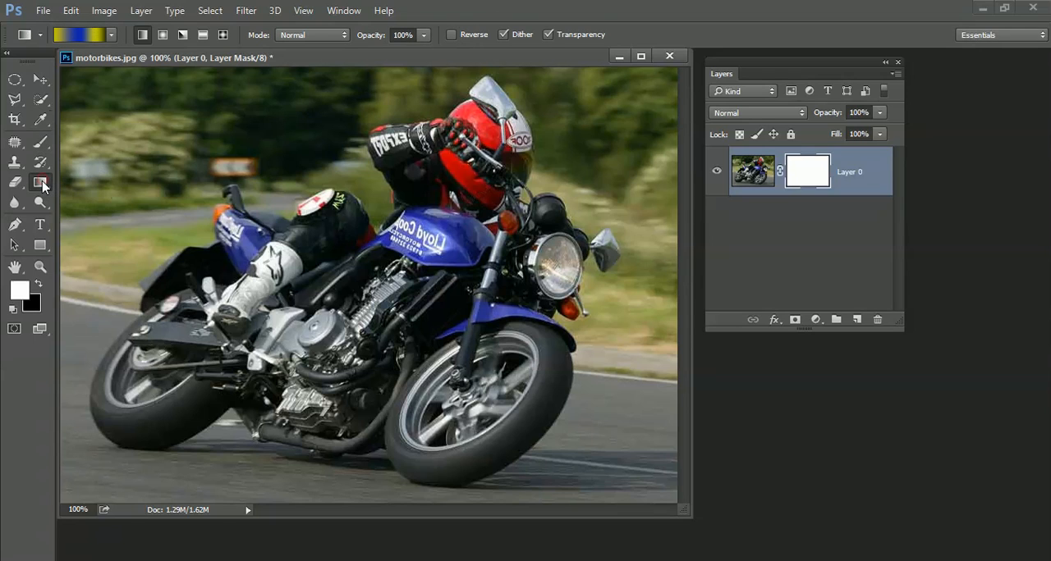
{"action": "left_click", "coordinate": [111, 35]}
{"action": "left_click", "coordinate": [33, 64]}
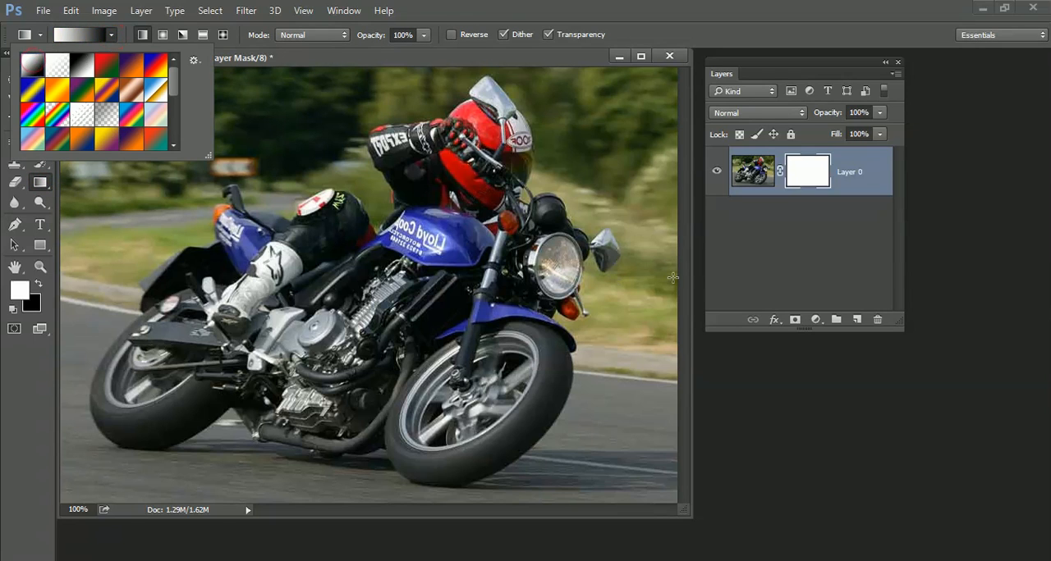
{"action": "left_click", "coordinate": [645, 259]}
{"action": "left_click_drag", "start_coordinate": [588, 271], "coordinate": [235, 258]}
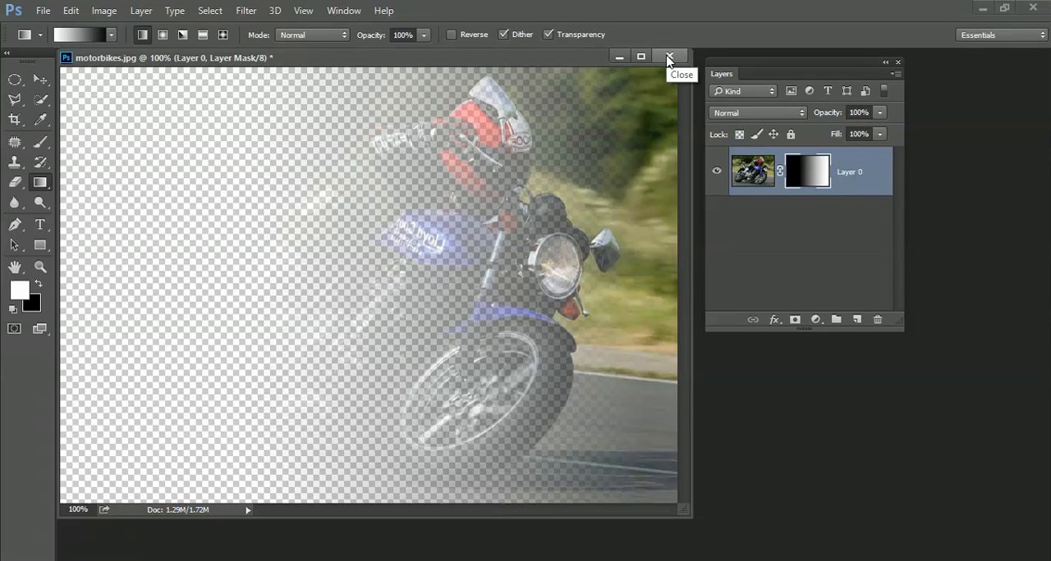
Step: Undo the mask gradient and delete the photo's layer mask without applying it
{"action": "key", "text": "ctrl+z"}
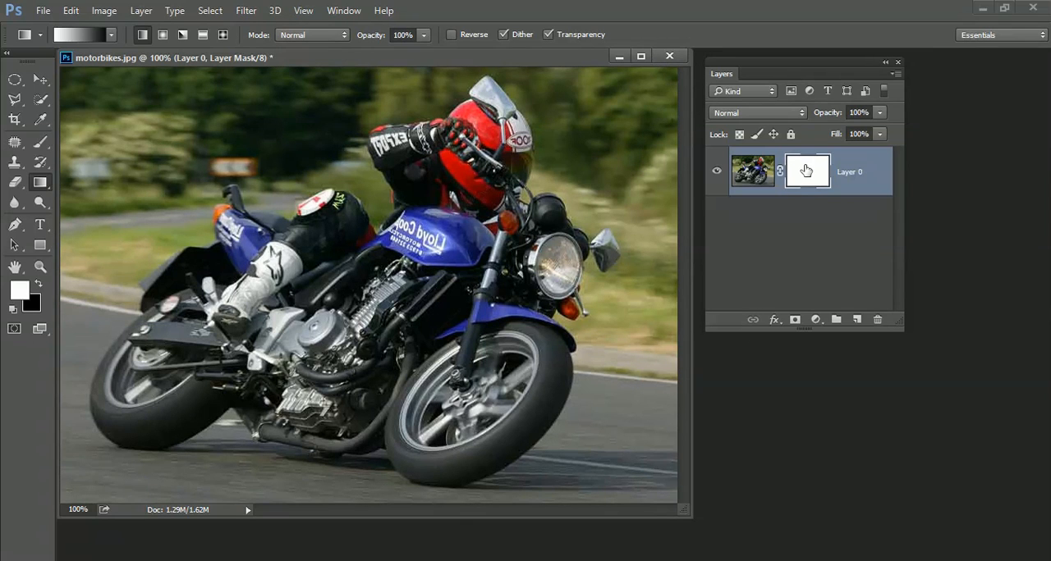
{"action": "left_click_drag", "start_coordinate": [805, 167], "coordinate": [877, 318]}
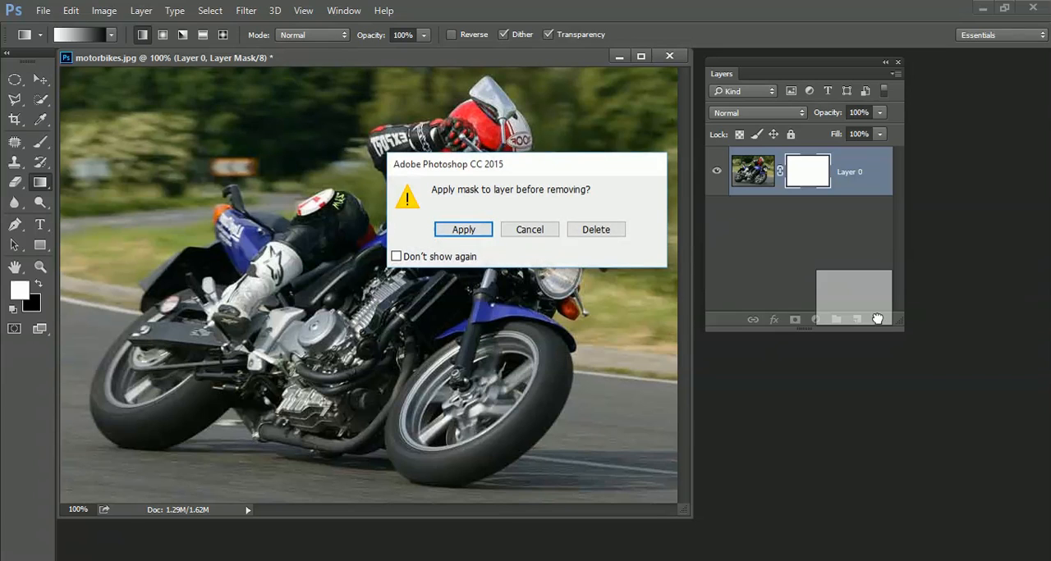
{"action": "left_click", "coordinate": [596, 228]}
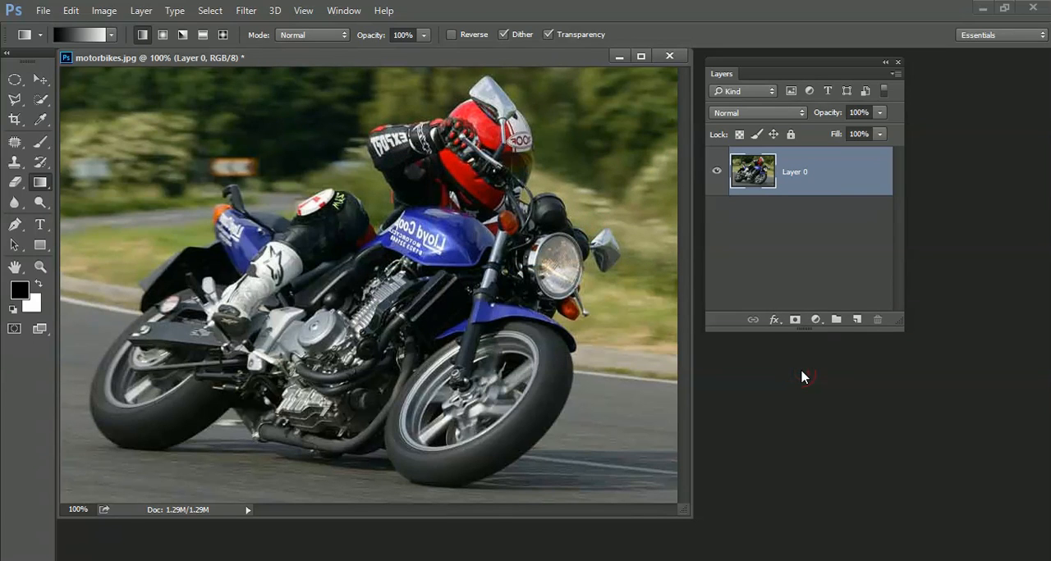
Step: Open speedometer.jpg and place its image as a new layer along the left side of the motorbike photo
{"action": "key", "text": "ctrl+o"}
{"action": "left_click", "coordinate": [257, 186]}
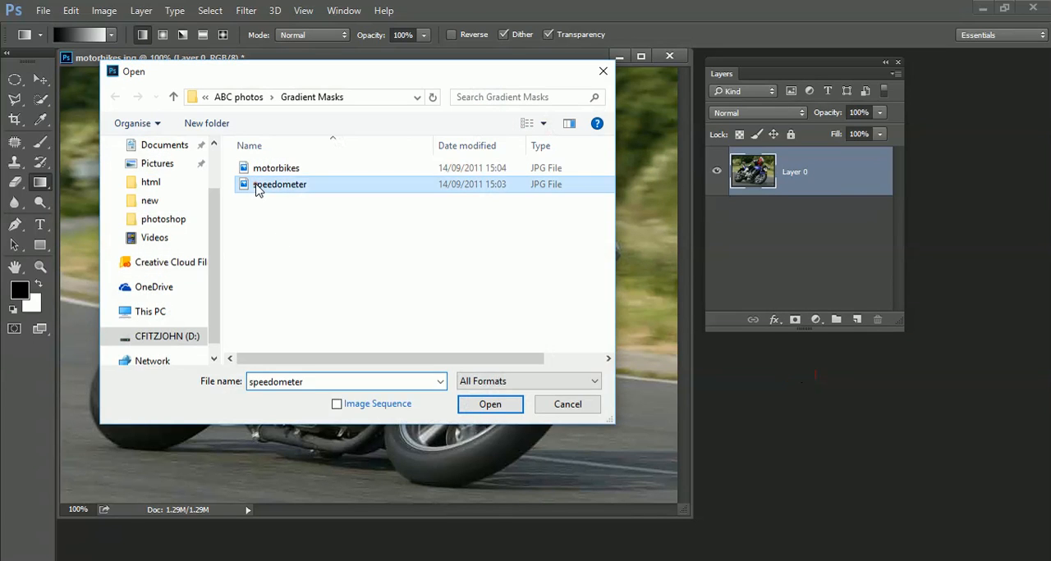
{"action": "double_click", "coordinate": [257, 186]}
{"action": "key", "text": "v"}
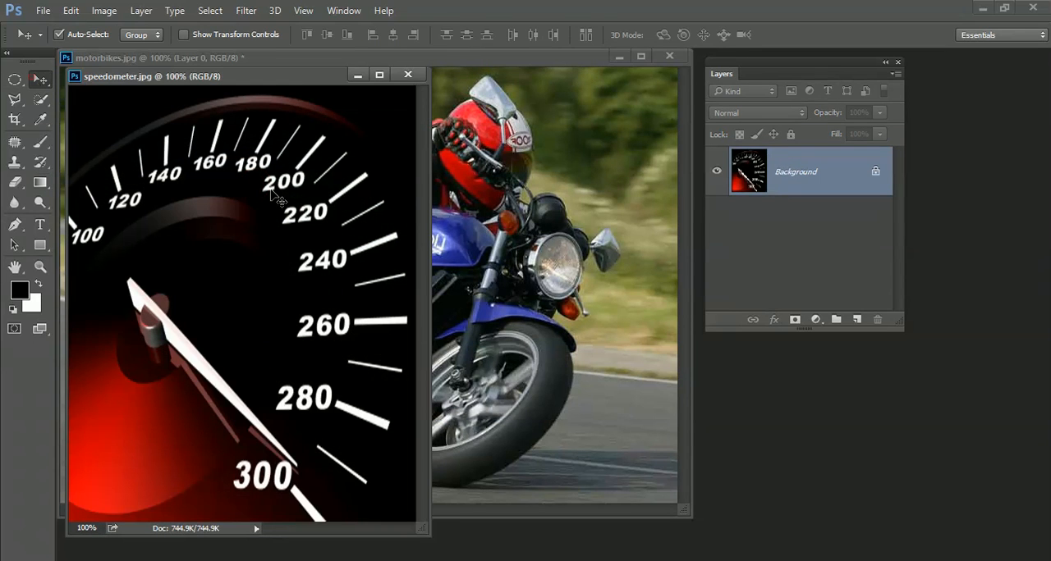
{"action": "mouse_move", "coordinate": [280, 197]}
{"action": "left_mouse_down"}
{"action": "mouse_move", "coordinate": [402, 174]}
{"action": "mouse_move", "coordinate": [550, 203]}
{"action": "mouse_move", "coordinate": [534, 195]}
{"action": "mouse_move", "coordinate": [244, 202]}
{"action": "mouse_move", "coordinate": [263, 203]}
{"action": "left_mouse_up"}
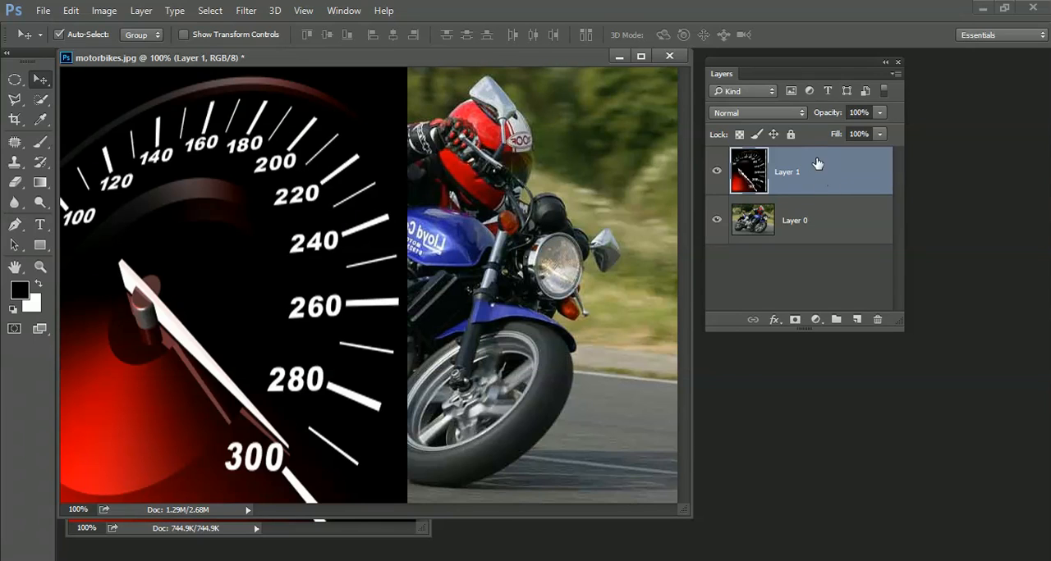
Step: Add a layer mask to the speedometer layer and set up a black-to-white Foreground to Background linear gradient
{"action": "left_click", "coordinate": [794, 319]}
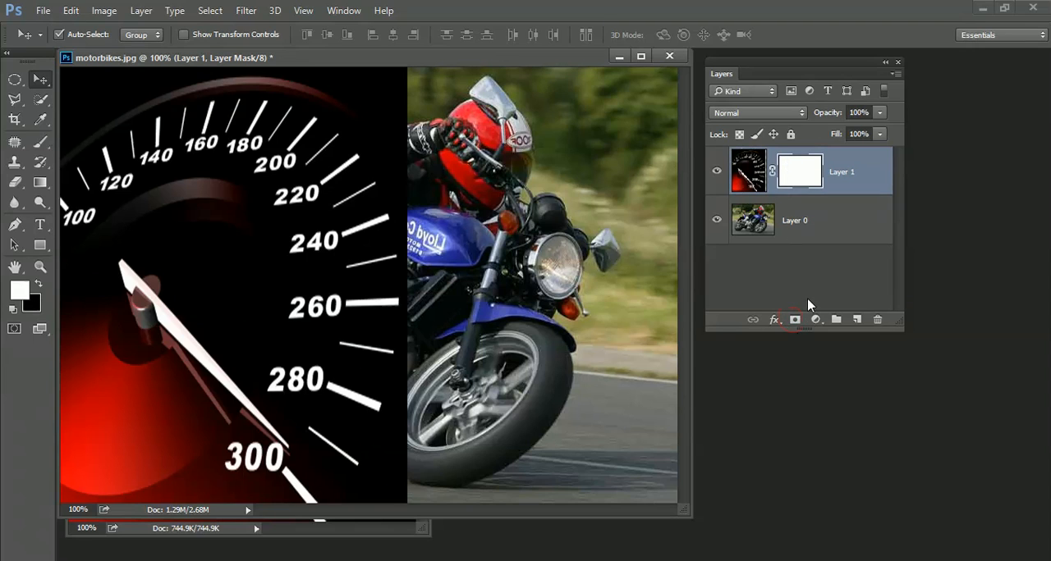
{"action": "left_click", "coordinate": [38, 283]}
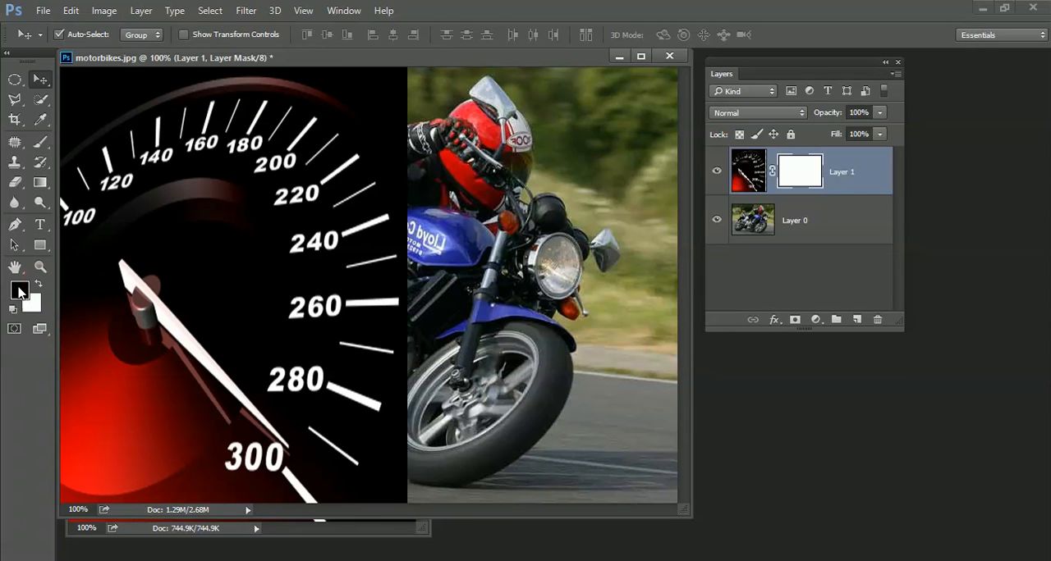
{"action": "left_click", "coordinate": [39, 183]}
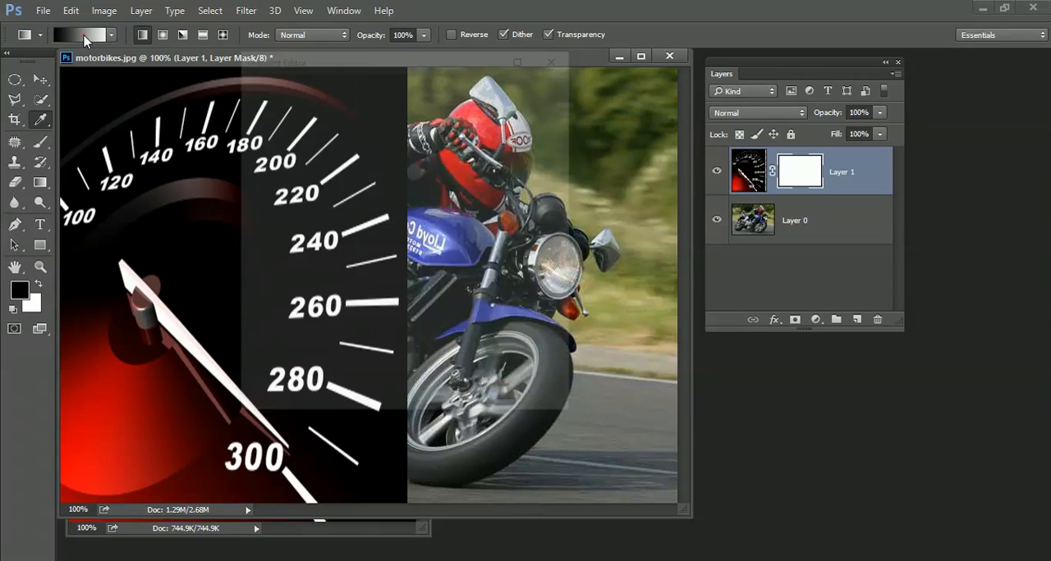
{"action": "left_click", "coordinate": [84, 35]}
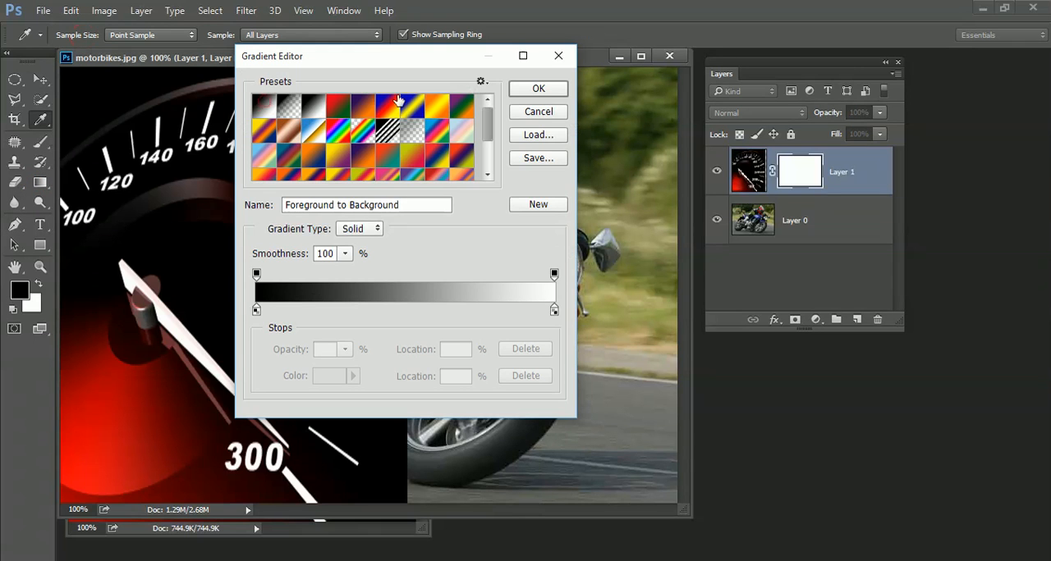
{"action": "left_click", "coordinate": [540, 88]}
Step: Draw black-to-white gradients leftward on the speedometer layer's mask, across its right-hand part, to blend it softly into the motorbike
{"action": "mouse_move", "coordinate": [327, 284]}
{"action": "left_mouse_down"}
{"action": "mouse_move", "coordinate": [415, 282]}
{"action": "mouse_move", "coordinate": [347, 283]}
{"action": "left_mouse_up"}
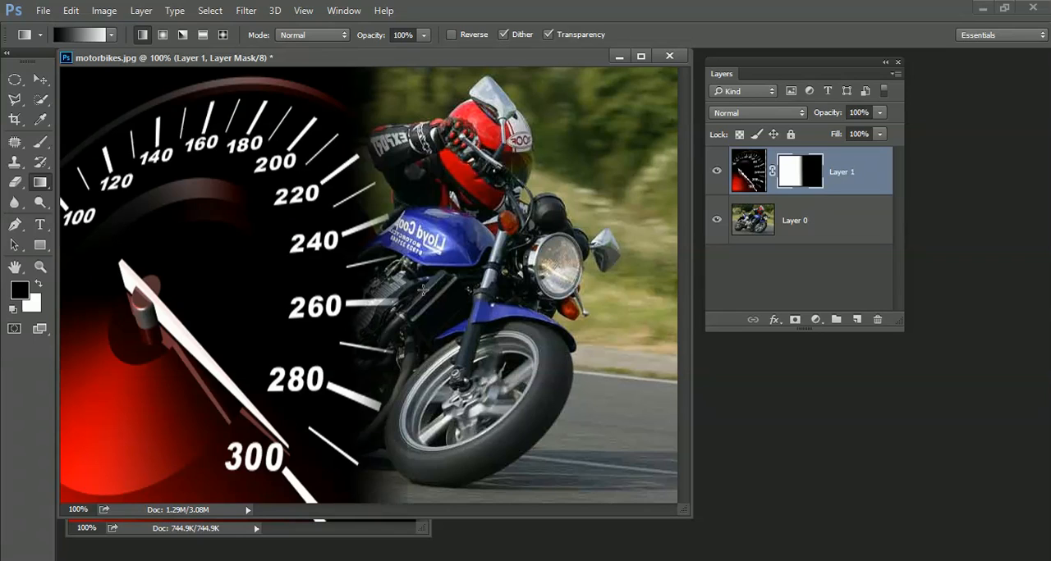
{"action": "left_click_drag", "start_coordinate": [427, 293], "coordinate": [327, 289]}
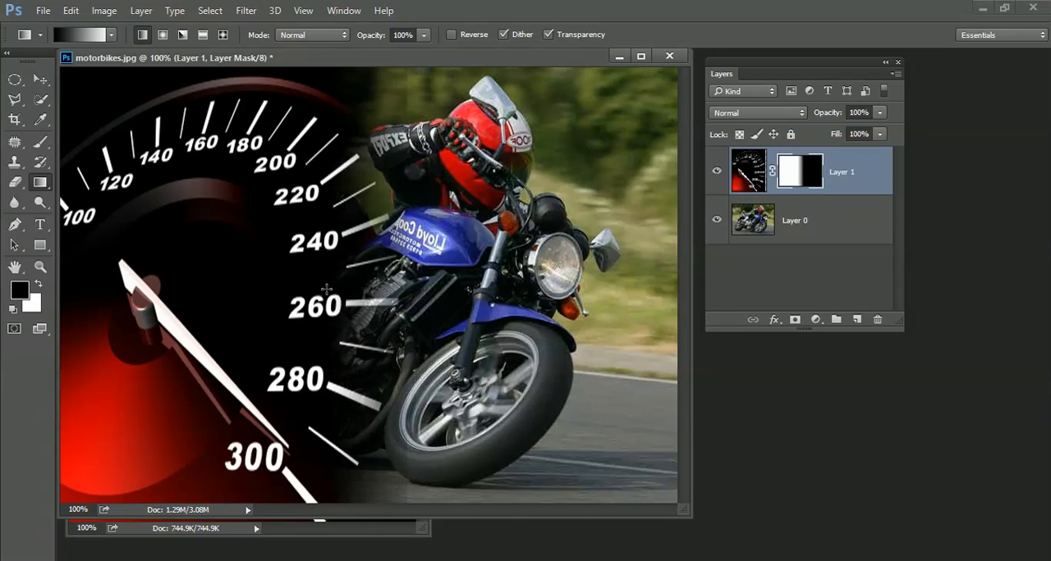
{"action": "left_click_drag", "start_coordinate": [434, 189], "coordinate": [293, 199]}
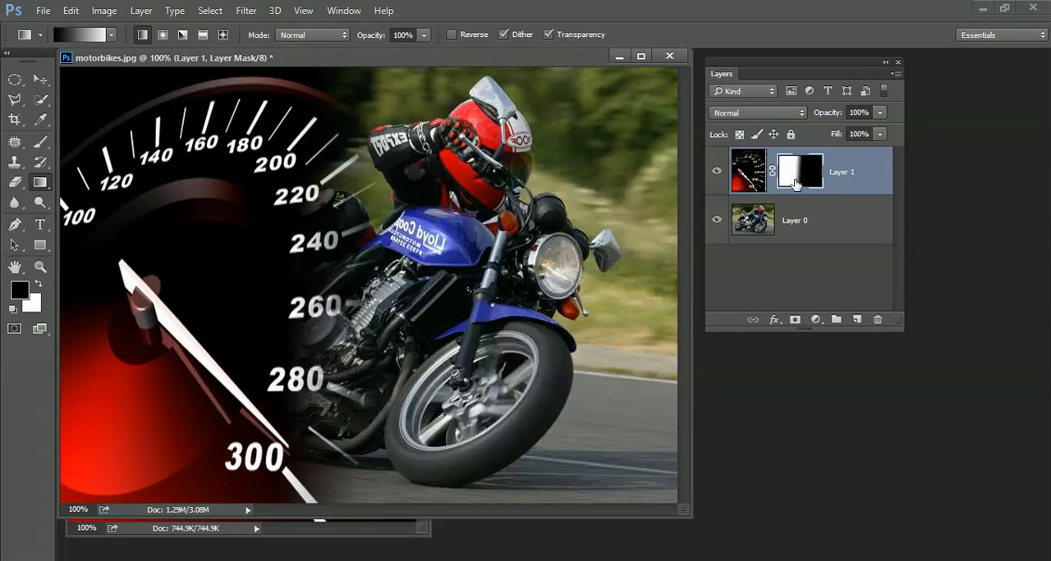
Step: Close the motorbikes.jpg composite without saving its changes
{"action": "left_click", "coordinate": [668, 57]}
{"action": "left_click", "coordinate": [548, 228]}
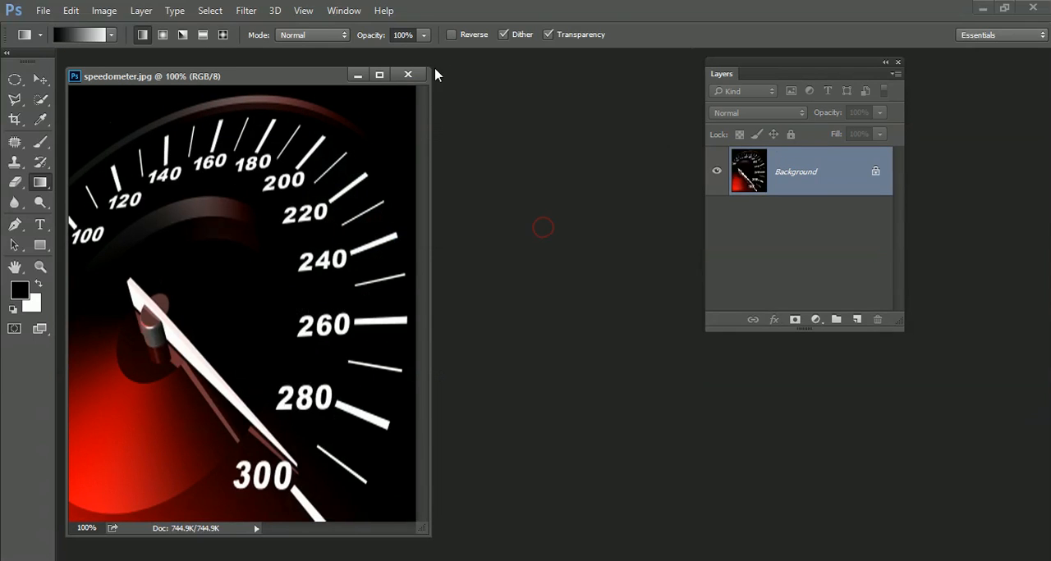
Step: Add a Hue/Saturation adjustment layer above the speedometer background and set its Hue to +146
{"action": "left_click_drag", "start_coordinate": [284, 82], "coordinate": [366, 72]}
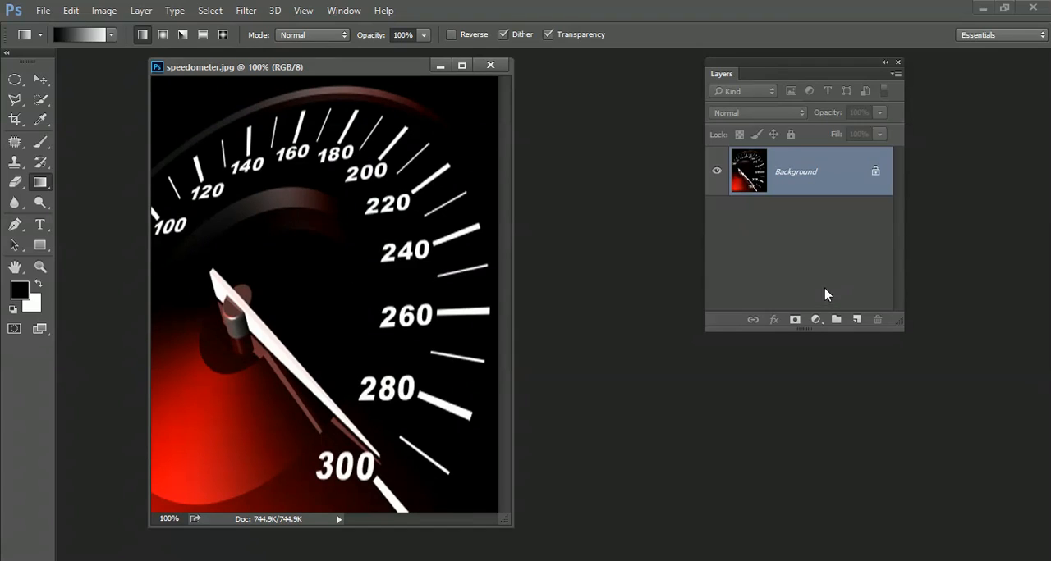
{"action": "left_click", "coordinate": [815, 320]}
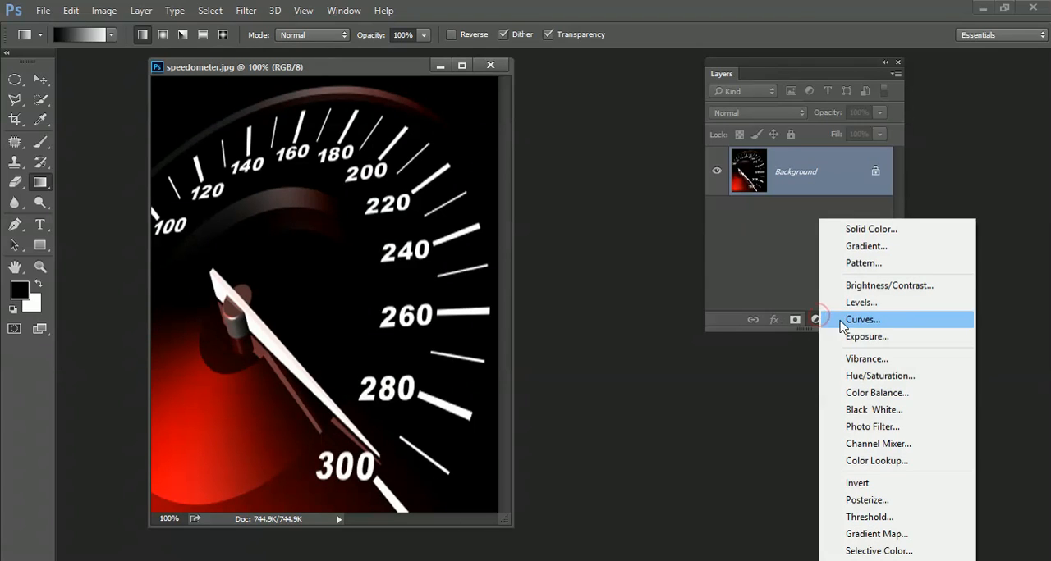
{"action": "left_click", "coordinate": [870, 375]}
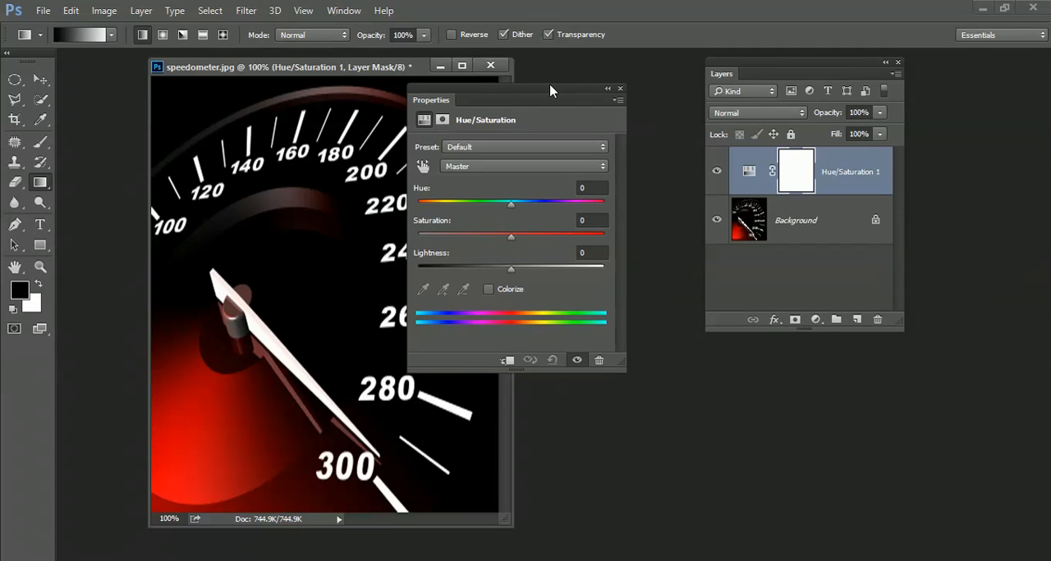
{"action": "left_click_drag", "start_coordinate": [549, 84], "coordinate": [635, 76]}
{"action": "left_click_drag", "start_coordinate": [596, 191], "coordinate": [678, 195]}
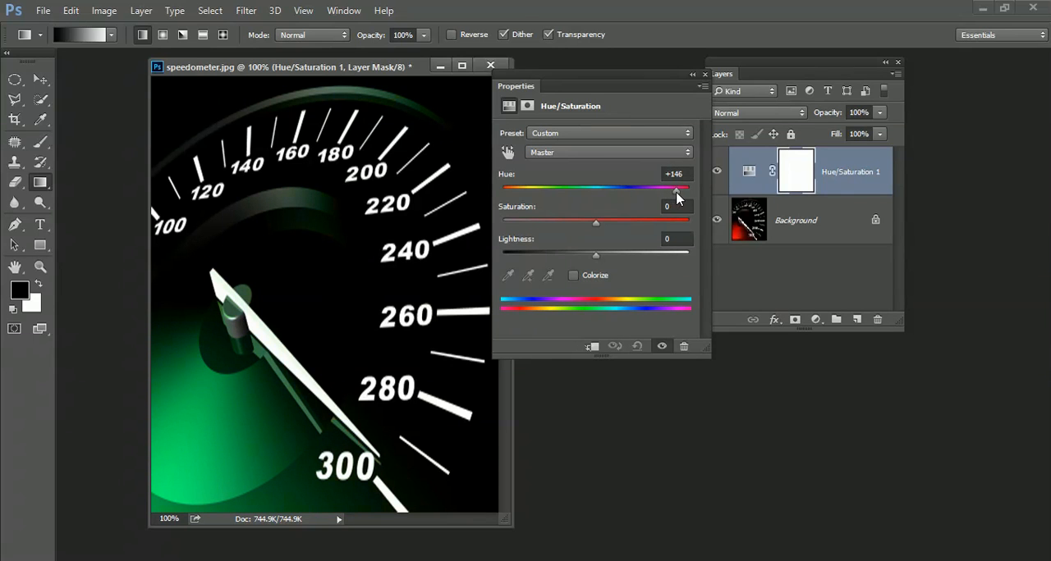
{"action": "left_click", "coordinate": [704, 73]}
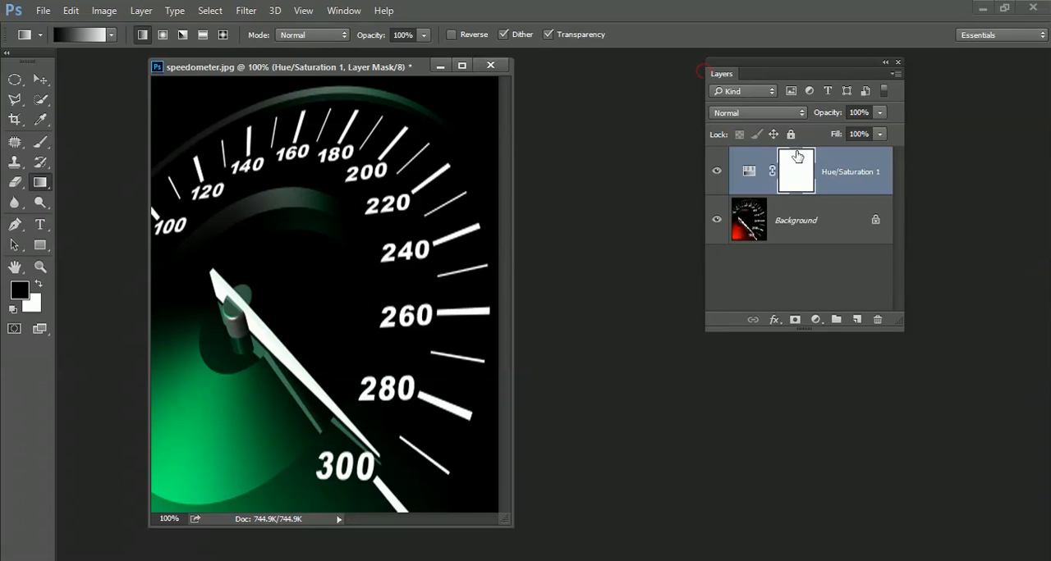
Step: Paint black with a size 70 brush on the Hue/Saturation mask, across the lower part of the speedometer, to bring back the original red
{"action": "left_click", "coordinate": [40, 141]}
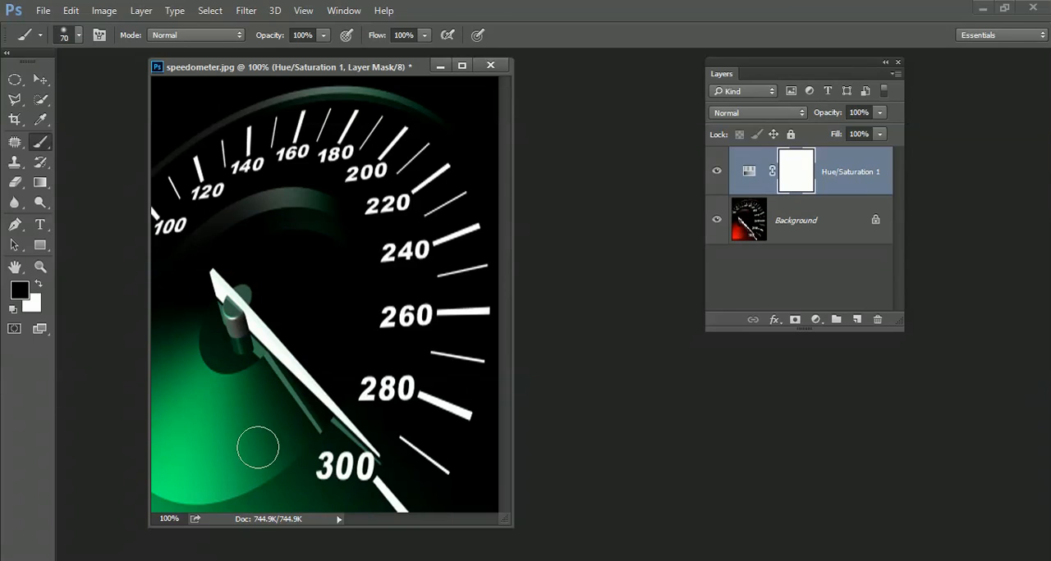
{"action": "mouse_move", "coordinate": [260, 452]}
{"action": "left_mouse_down"}
{"action": "mouse_move", "coordinate": [335, 408]}
{"action": "mouse_move", "coordinate": [266, 468]}
{"action": "mouse_move", "coordinate": [346, 443]}
{"action": "mouse_move", "coordinate": [257, 469]}
{"action": "mouse_move", "coordinate": [183, 474]}
{"action": "mouse_move", "coordinate": [241, 493]}
{"action": "mouse_move", "coordinate": [375, 476]}
{"action": "left_mouse_up"}
{"action": "mouse_move", "coordinate": [279, 496]}
{"action": "left_mouse_down"}
{"action": "mouse_move", "coordinate": [159, 488]}
{"action": "mouse_move", "coordinate": [156, 471]}
{"action": "left_mouse_up"}
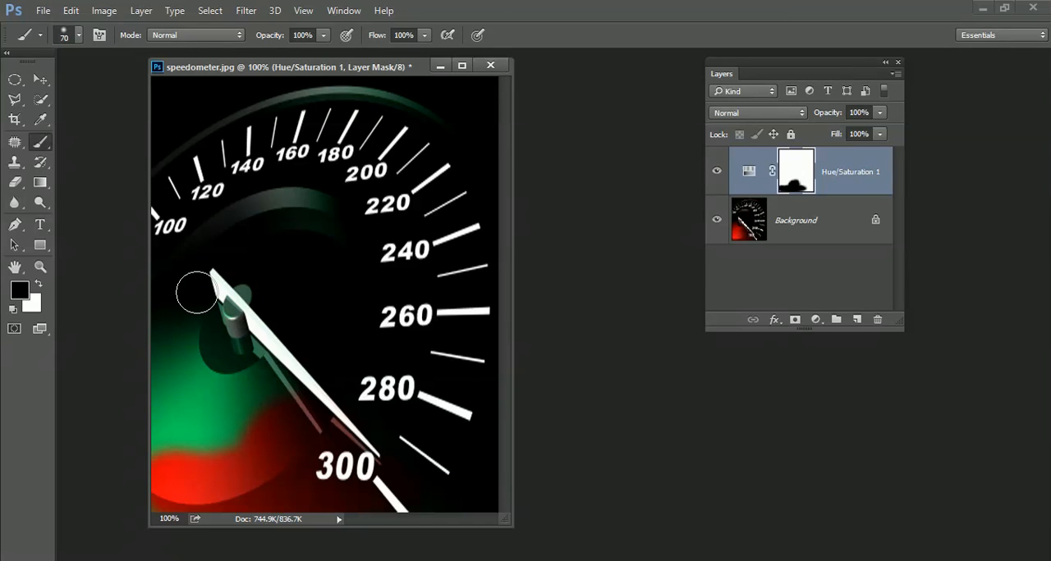
Step: Close speedometer.jpg without saving its changes and open fisher.jpg from the Montage folder in ABC photos
{"action": "left_click", "coordinate": [490, 65]}
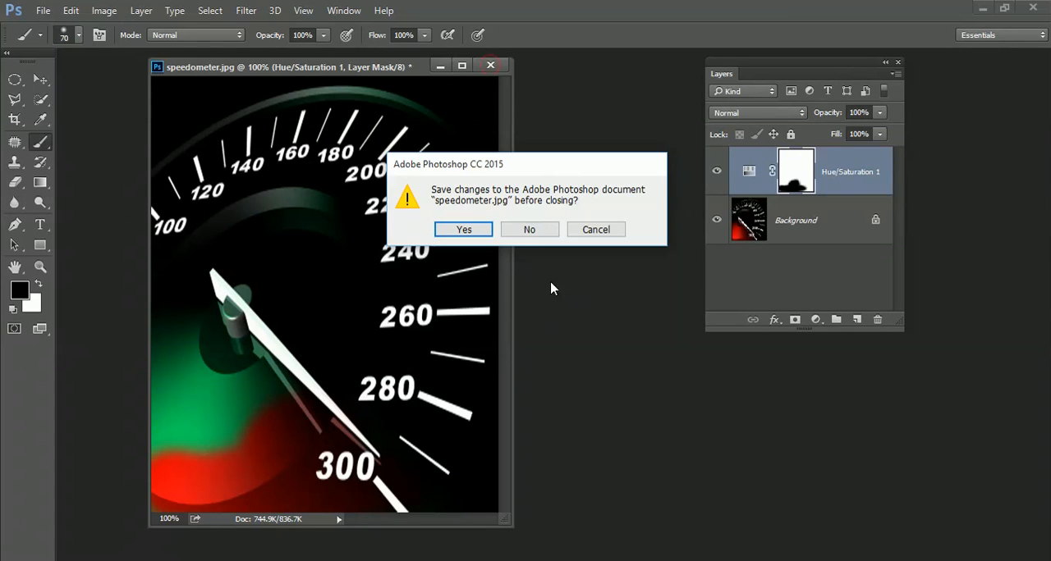
{"action": "left_click", "coordinate": [532, 229]}
{"action": "double_click", "coordinate": [429, 273]}
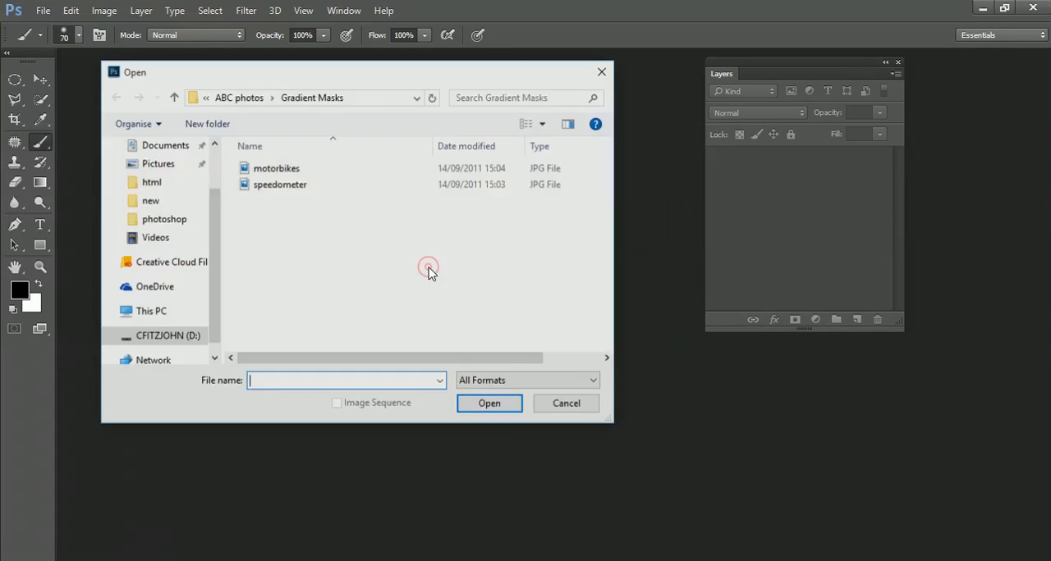
{"action": "left_click", "coordinate": [240, 98]}
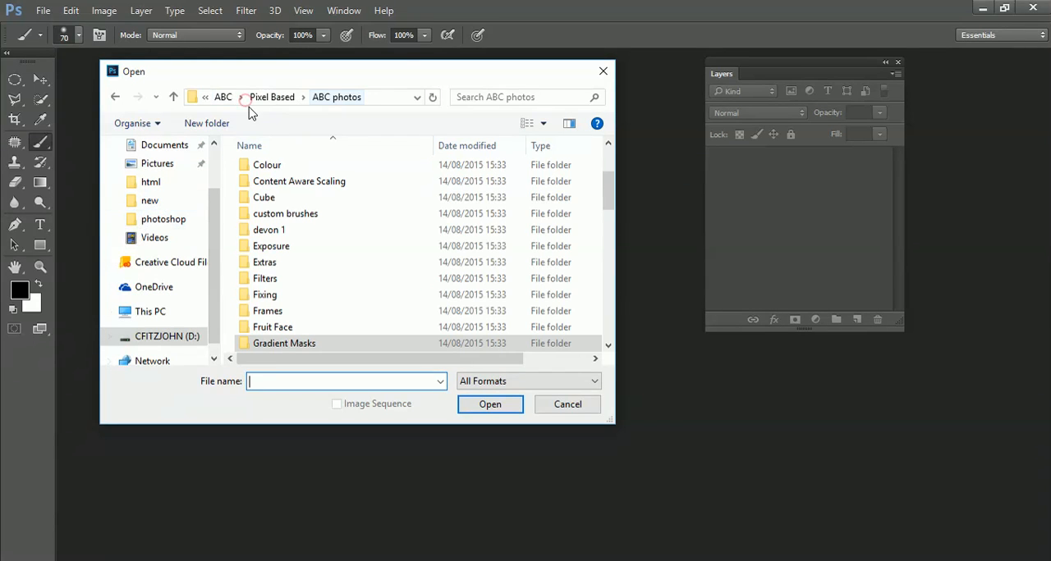
{"action": "left_click_drag", "start_coordinate": [615, 192], "coordinate": [606, 210]}
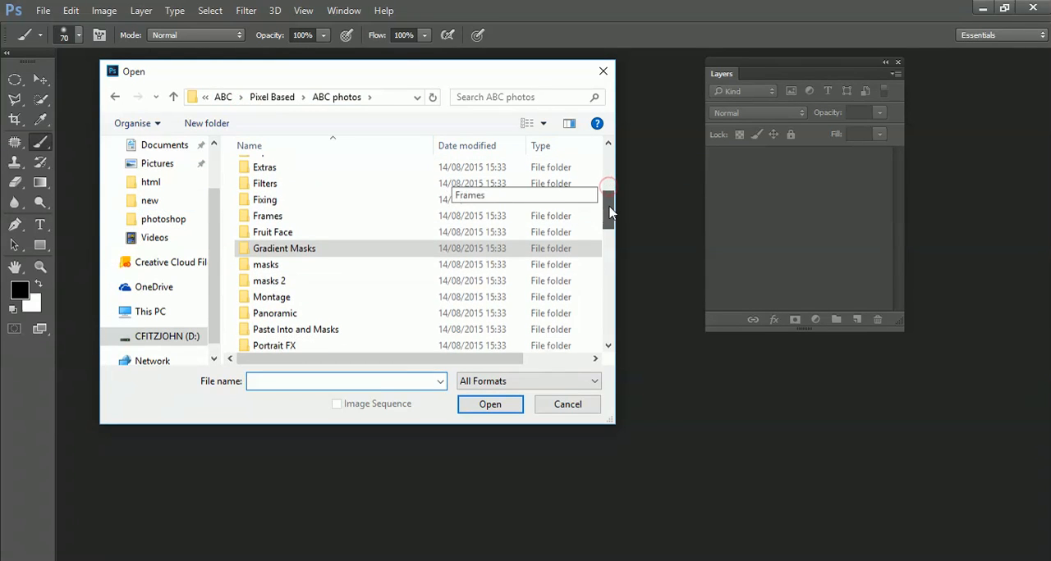
{"action": "double_click", "coordinate": [277, 326]}
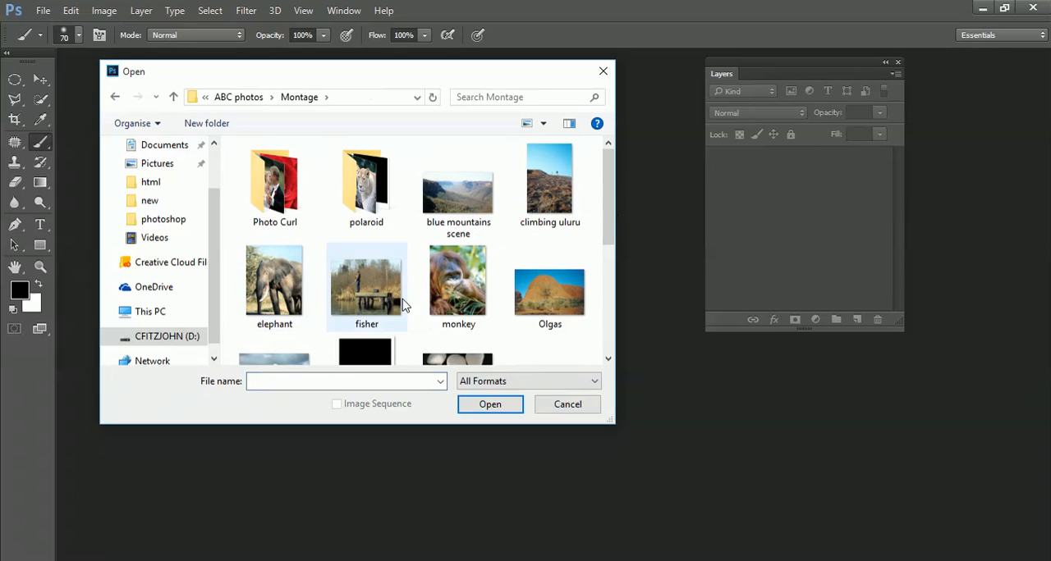
{"action": "left_click", "coordinate": [369, 283]}
{"action": "double_click", "coordinate": [370, 284]}
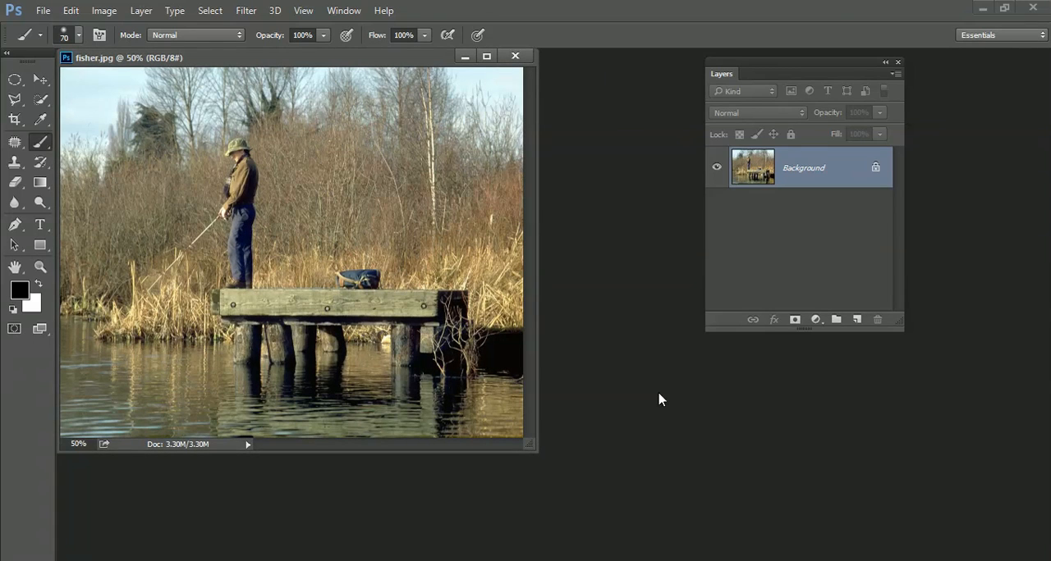
Step: Open monkey.jpg from the Montage folder and copy its image into fisher.jpg as a new layer
{"action": "double_click", "coordinate": [658, 399]}
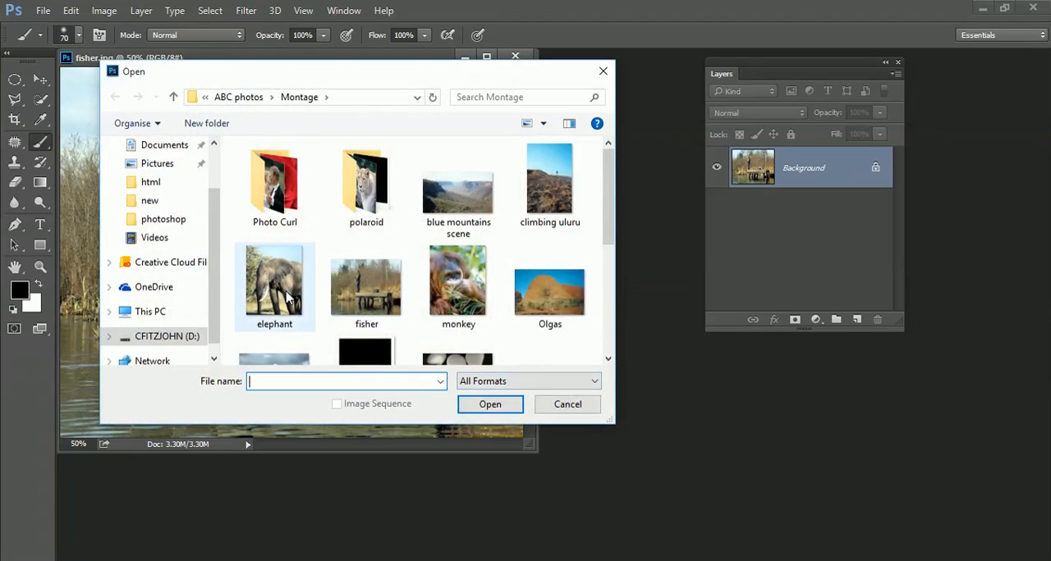
{"action": "double_click", "coordinate": [473, 287]}
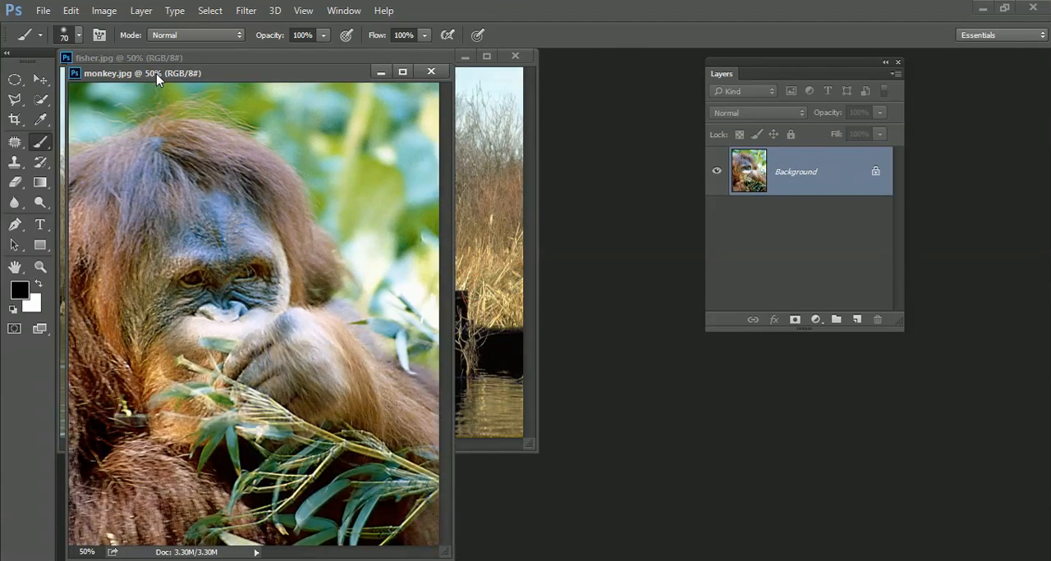
{"action": "left_click_drag", "start_coordinate": [156, 60], "coordinate": [455, 56]}
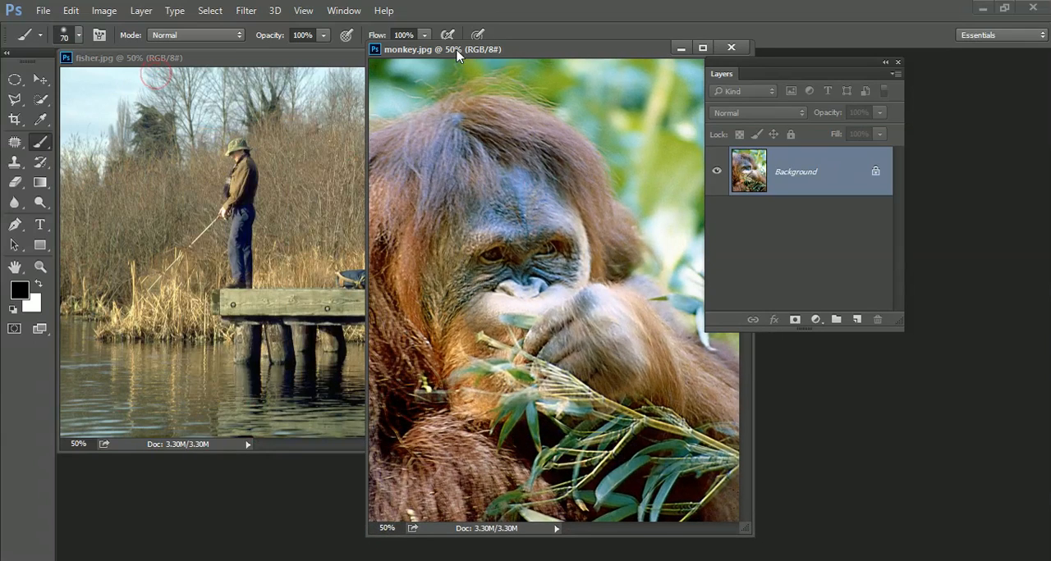
{"action": "left_click", "coordinate": [39, 79]}
{"action": "left_click_drag", "start_coordinate": [472, 275], "coordinate": [253, 268]}
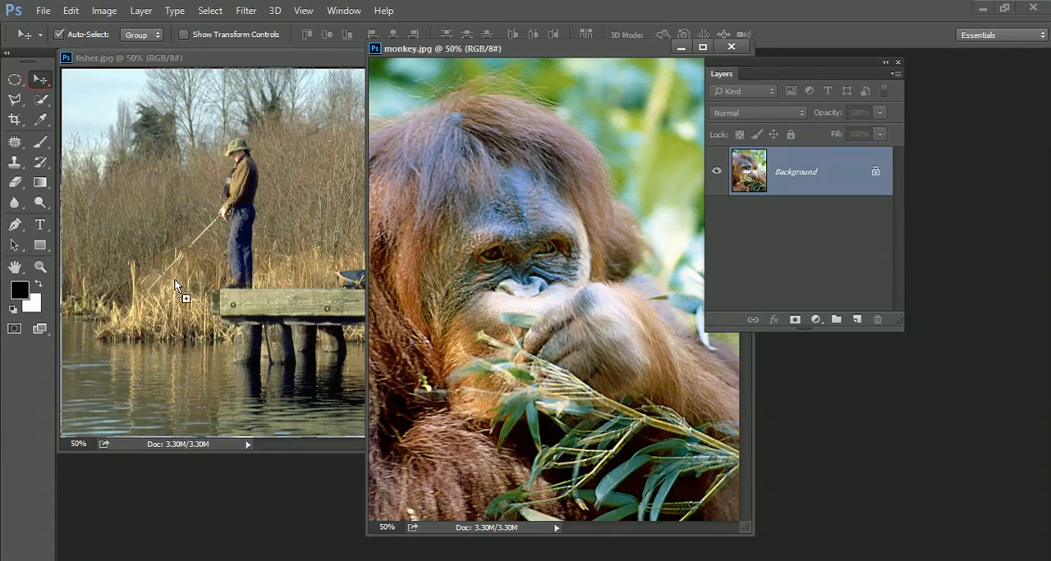
{"action": "left_click_drag", "start_coordinate": [174, 283], "coordinate": [175, 283]}
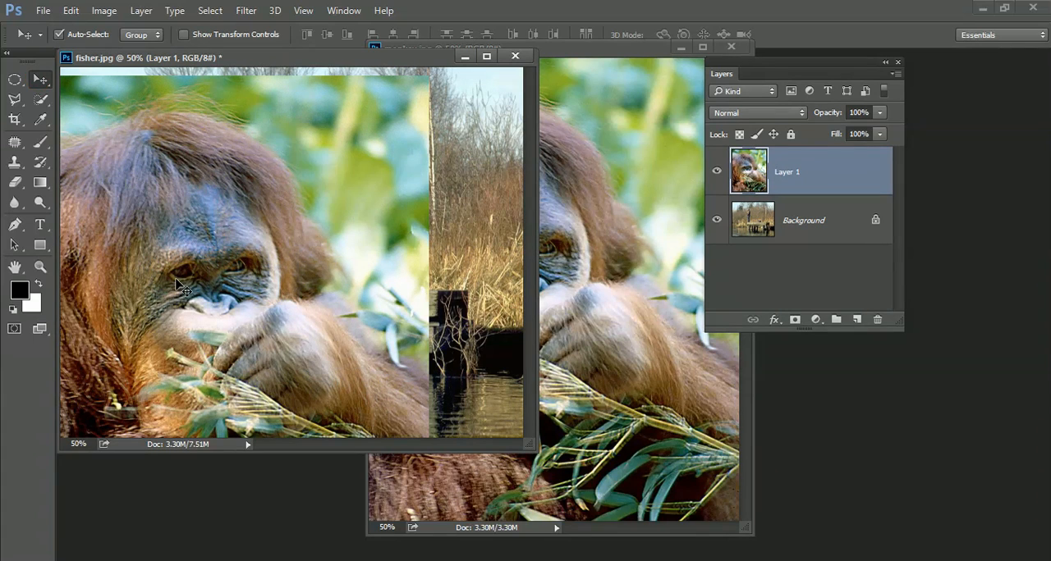
Step: Scale the monkey layer down to about half size in the lower-left corner of the fisher photo, and close monkey.jpg
{"action": "key", "text": "ctrl+t"}
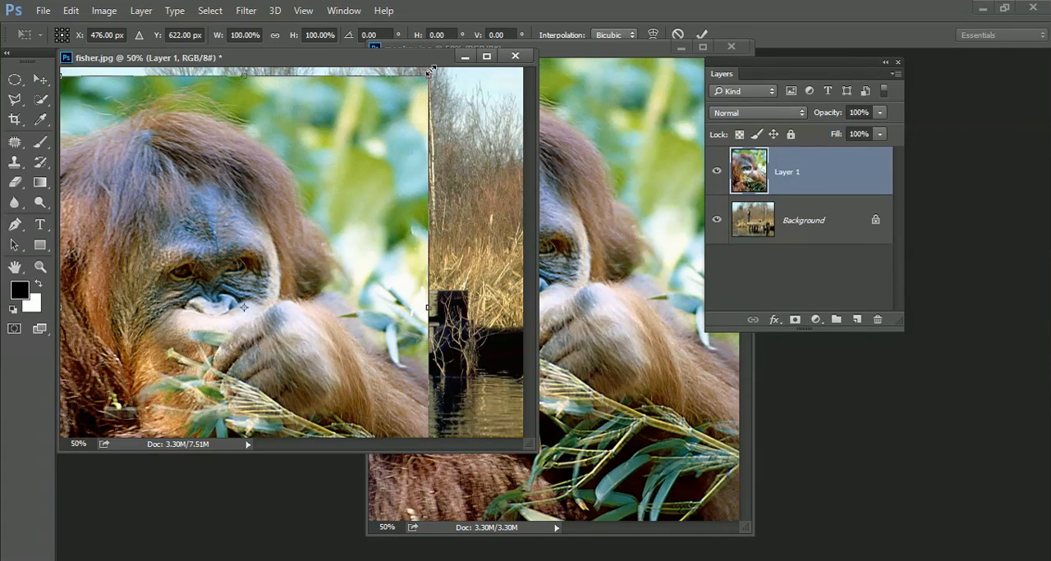
{"action": "left_click_drag", "start_coordinate": [429, 73], "coordinate": [203, 276]}
{"action": "key", "text": "Return"}
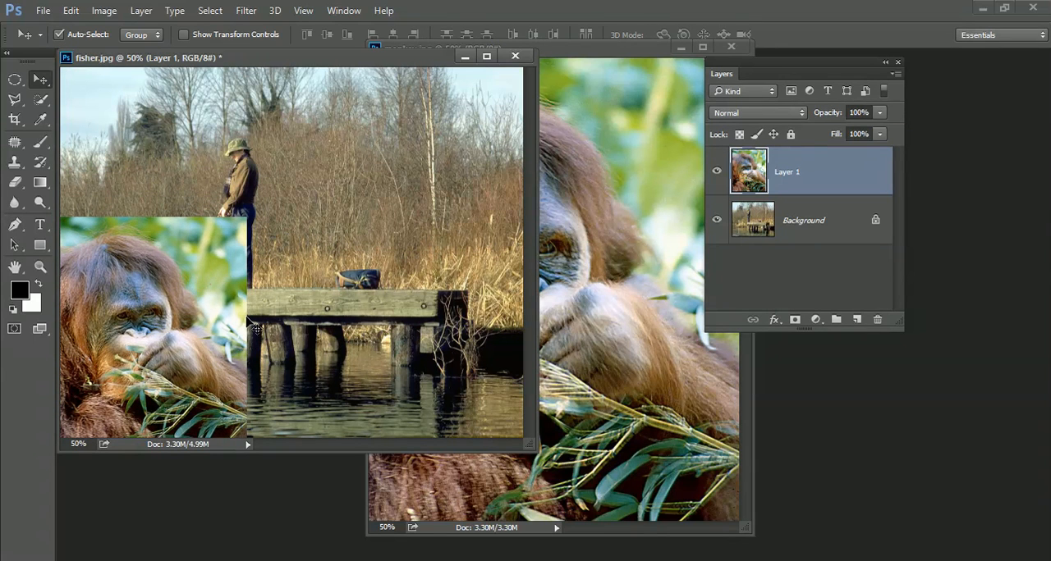
{"action": "left_click", "coordinate": [734, 45]}
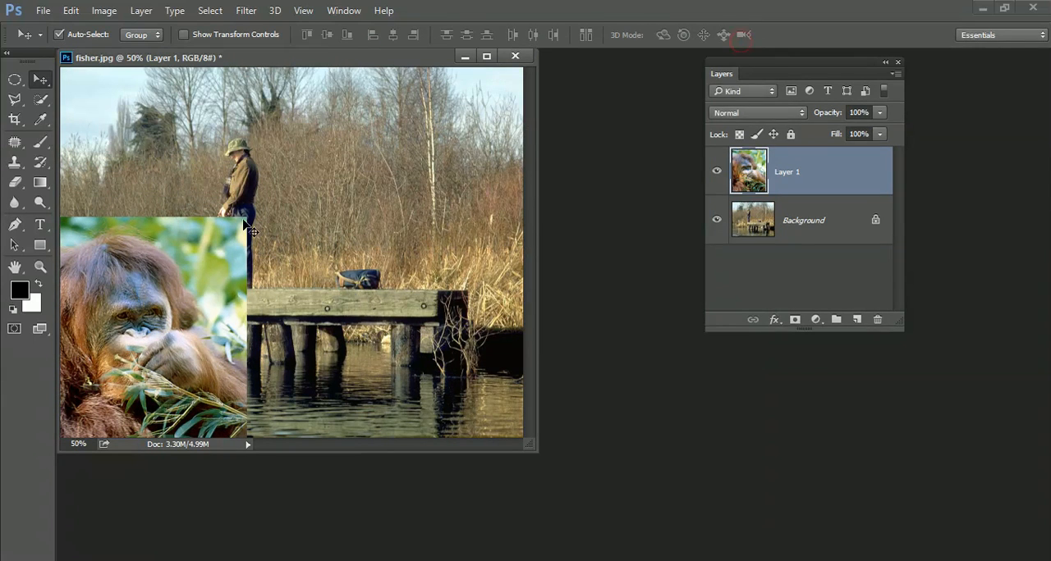
Step: Add a layer mask to the monkey layer and set up a black brush of size 90
{"action": "left_click", "coordinate": [15, 186]}
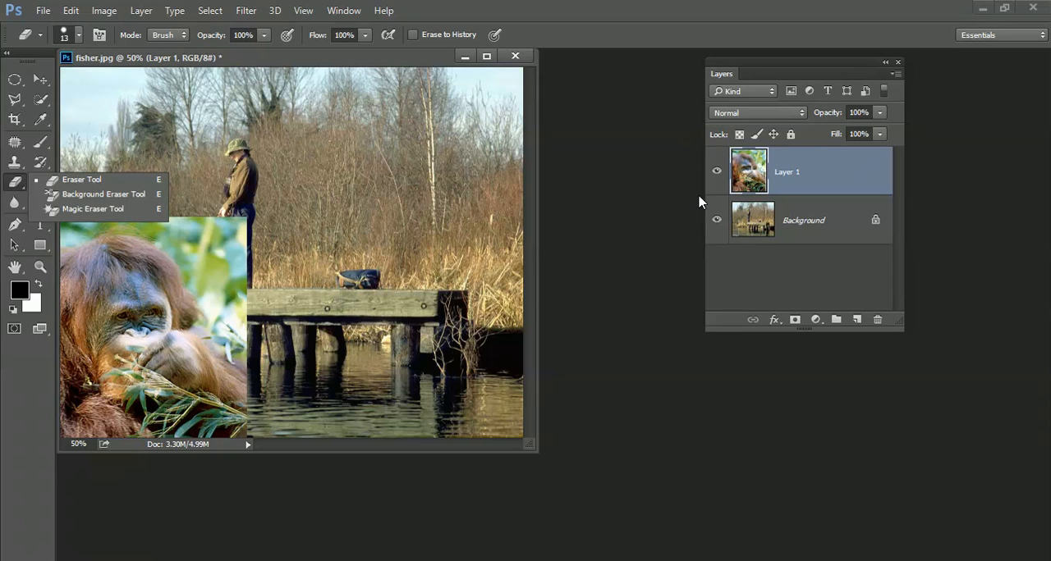
{"action": "left_click", "coordinate": [794, 178]}
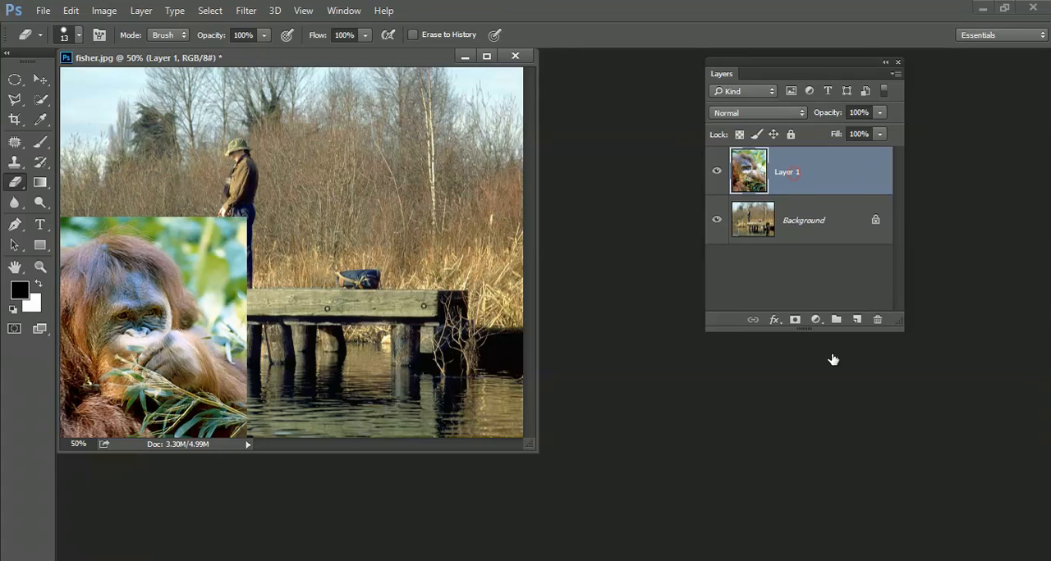
{"action": "left_click", "coordinate": [795, 319]}
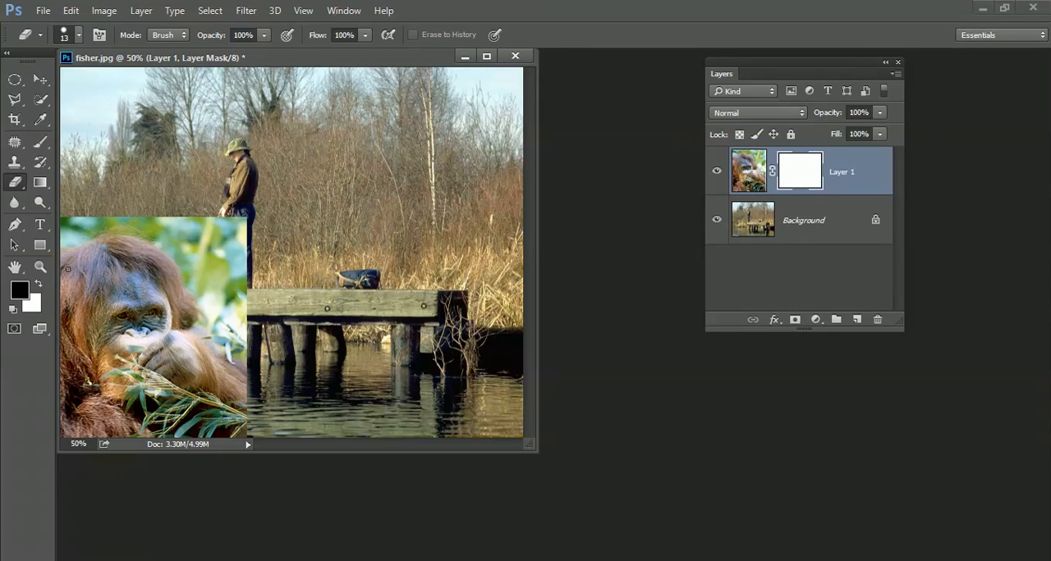
{"action": "left_click", "coordinate": [41, 142]}
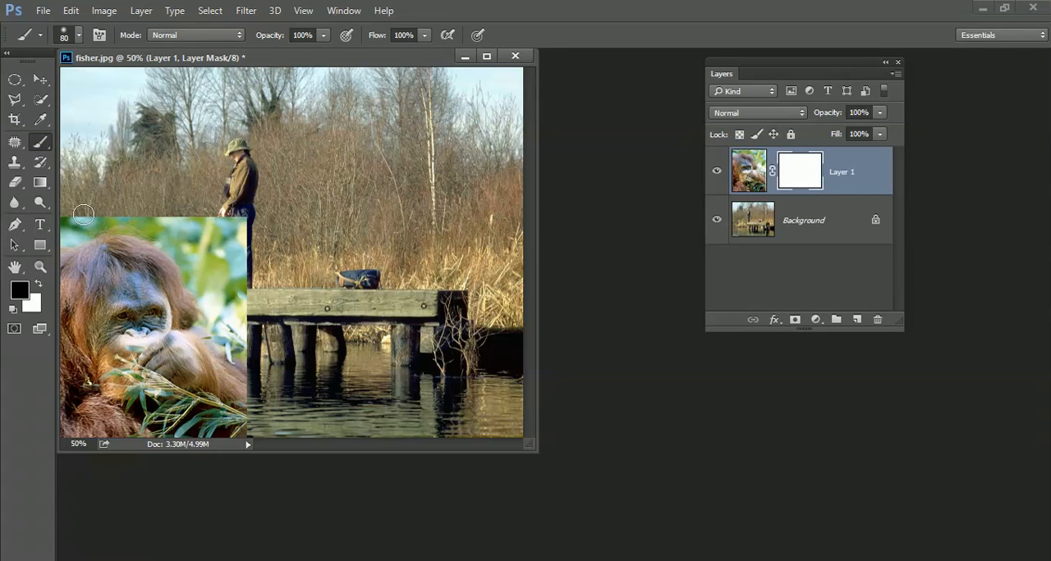
{"action": "key", "text": "bracketright"}
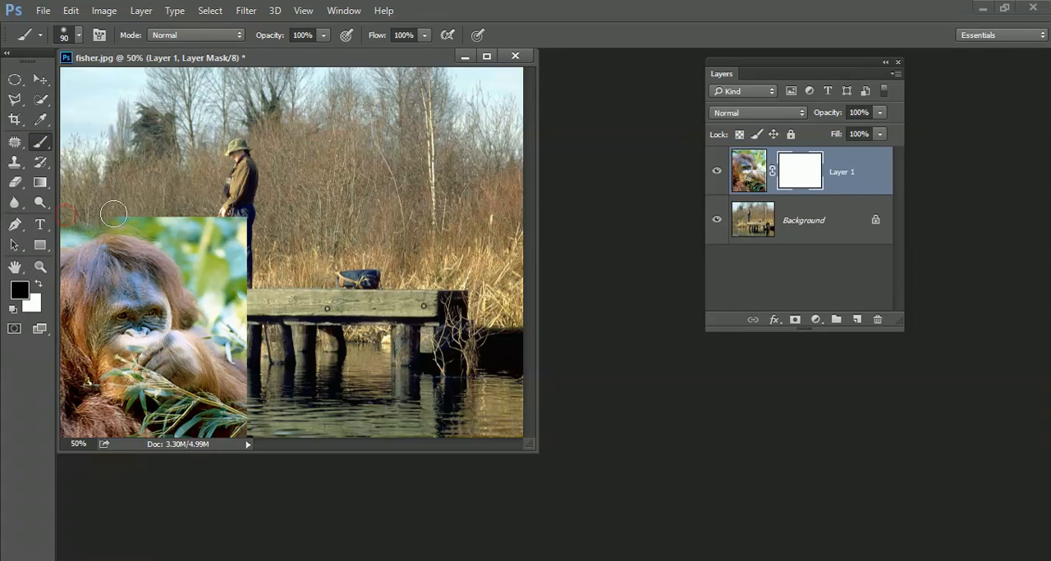
Step: Paint black on the mask over the monkey layer's upper and right edges and top of the head, and restore the head with white
{"action": "mouse_move", "coordinate": [113, 215]}
{"action": "left_mouse_down"}
{"action": "mouse_move", "coordinate": [213, 212]}
{"action": "mouse_move", "coordinate": [244, 229]}
{"action": "mouse_move", "coordinate": [251, 260]}
{"action": "mouse_move", "coordinate": [239, 238]}
{"action": "mouse_move", "coordinate": [162, 222]}
{"action": "mouse_move", "coordinate": [215, 230]}
{"action": "mouse_move", "coordinate": [238, 249]}
{"action": "mouse_move", "coordinate": [255, 286]}
{"action": "mouse_move", "coordinate": [252, 324]}
{"action": "mouse_move", "coordinate": [235, 243]}
{"action": "mouse_move", "coordinate": [259, 320]}
{"action": "mouse_move", "coordinate": [251, 425]}
{"action": "mouse_move", "coordinate": [236, 319]}
{"action": "left_mouse_up"}
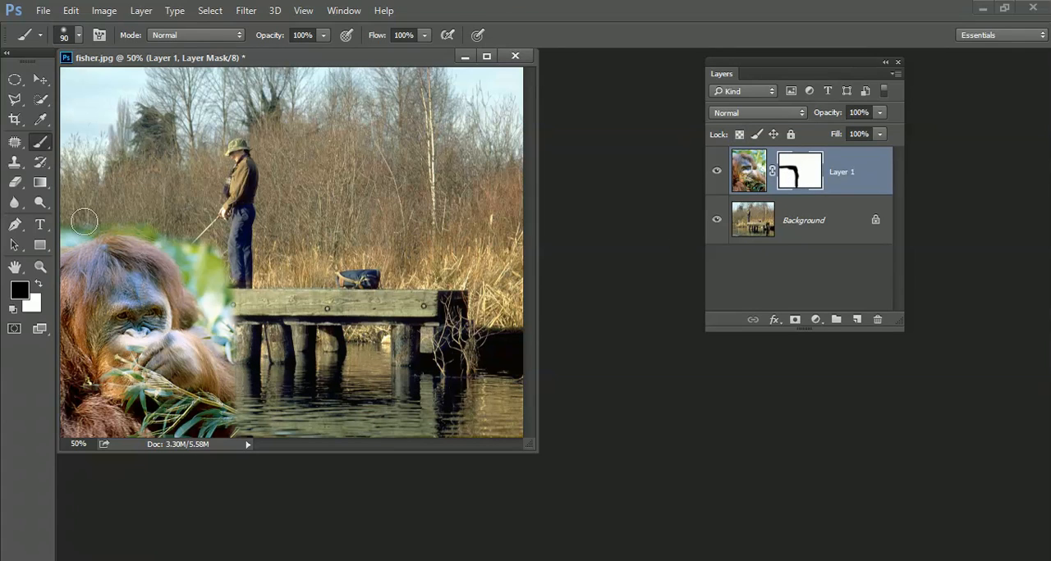
{"action": "mouse_move", "coordinate": [83, 222]}
{"action": "left_mouse_down"}
{"action": "mouse_move", "coordinate": [56, 237]}
{"action": "mouse_move", "coordinate": [130, 218]}
{"action": "mouse_move", "coordinate": [213, 265]}
{"action": "mouse_move", "coordinate": [157, 236]}
{"action": "mouse_move", "coordinate": [89, 258]}
{"action": "mouse_move", "coordinate": [181, 257]}
{"action": "left_mouse_up"}
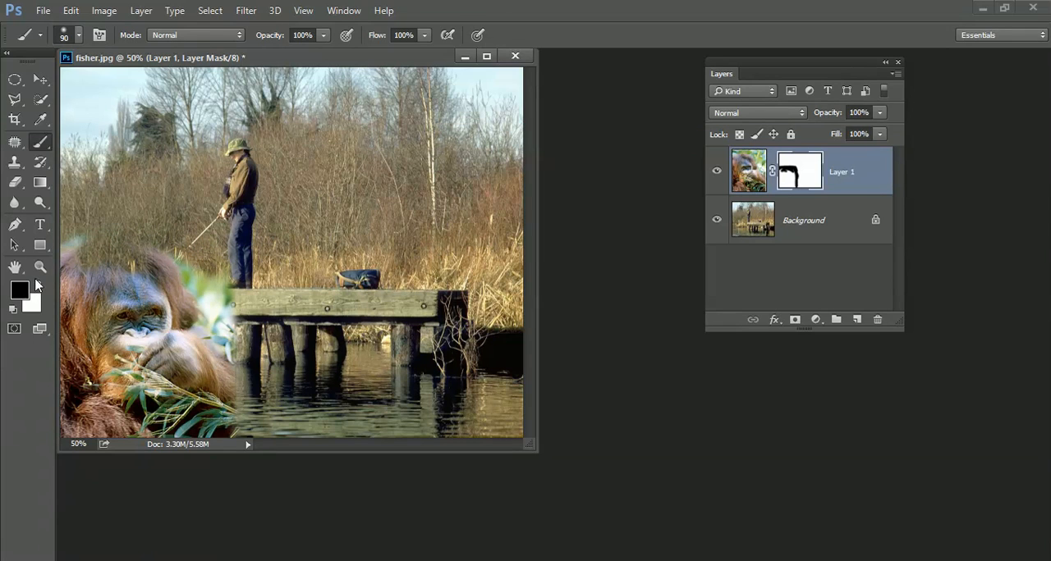
{"action": "left_click", "coordinate": [37, 284]}
{"action": "mouse_move", "coordinate": [80, 261]}
{"action": "left_mouse_down"}
{"action": "mouse_move", "coordinate": [117, 253]}
{"action": "mouse_move", "coordinate": [142, 268]}
{"action": "mouse_move", "coordinate": [127, 251]}
{"action": "mouse_move", "coordinate": [86, 257]}
{"action": "mouse_move", "coordinate": [110, 247]}
{"action": "mouse_move", "coordinate": [151, 257]}
{"action": "mouse_move", "coordinate": [115, 249]}
{"action": "mouse_move", "coordinate": [125, 287]}
{"action": "left_mouse_up"}
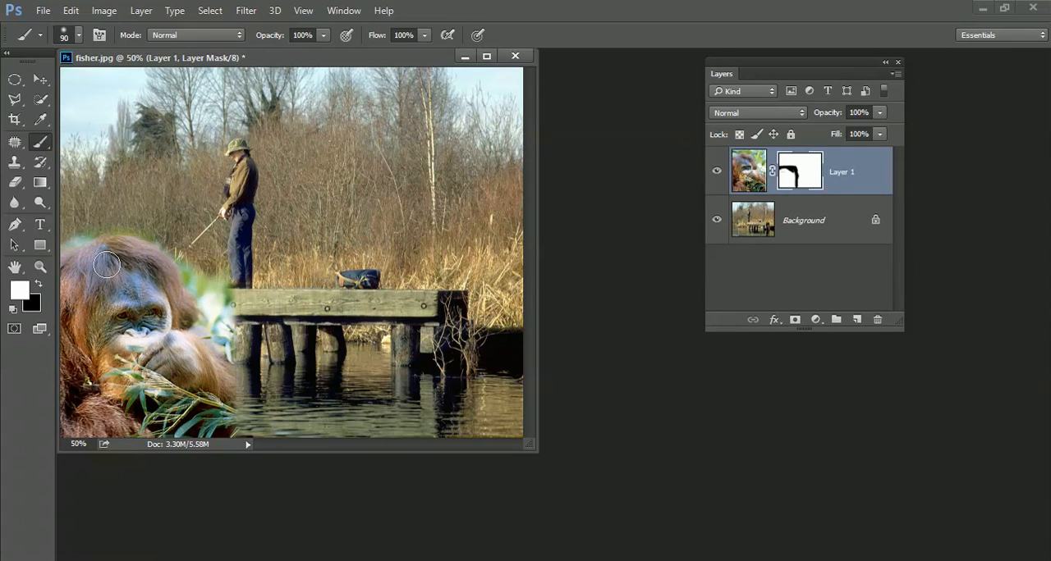